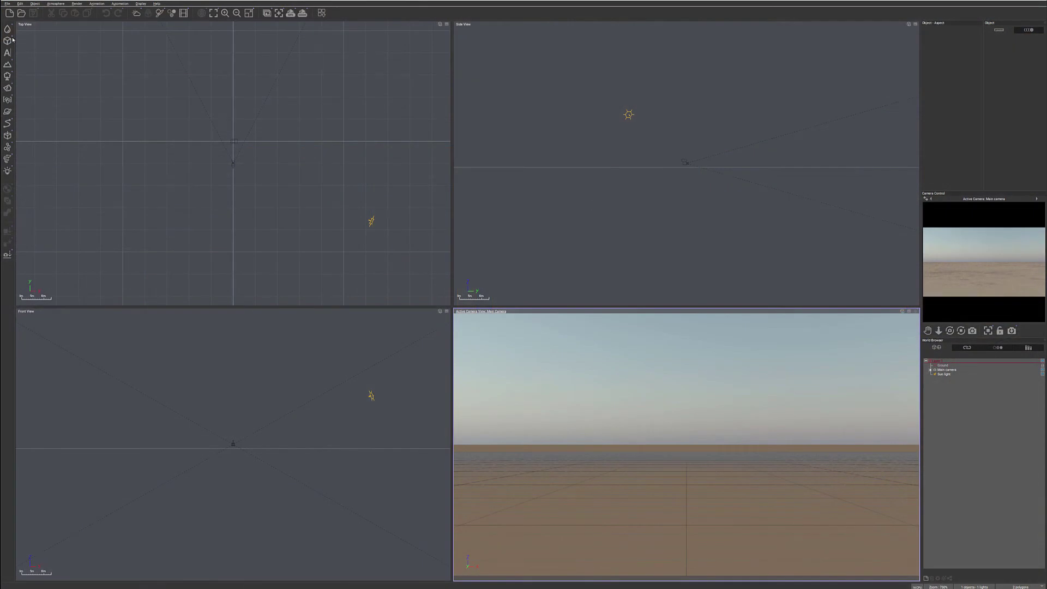
# - Add a cube primitive and drag it to the axis centre in the Top View
pyautogui.click(8, 41)
pyautogui.click(236, 140)
pyautogui.moveTo(236, 140); pyautogui.dragTo(234, 138)
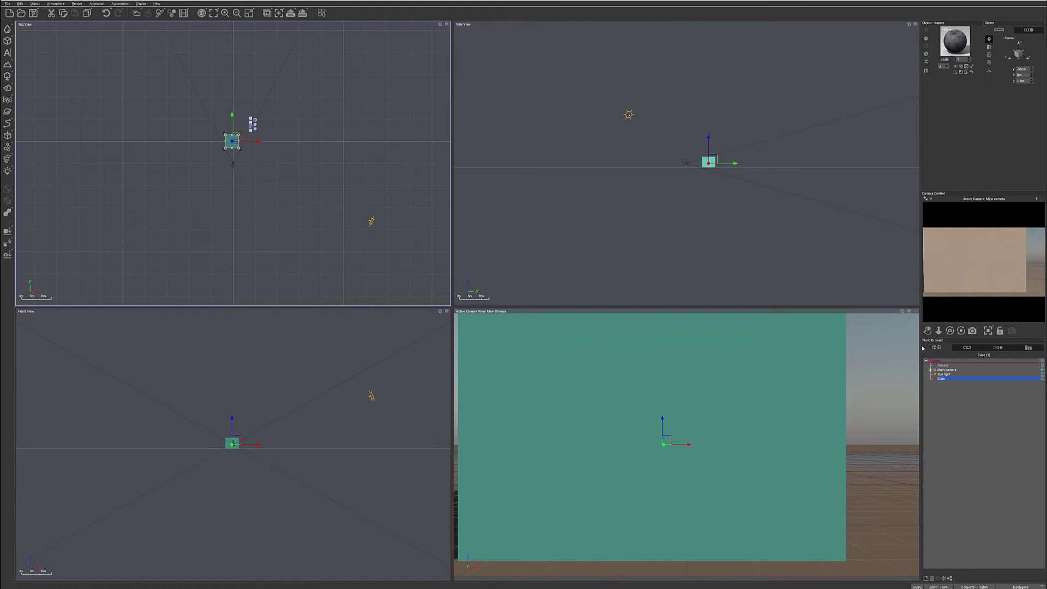
# - Open the cube's material editor and try Color Mode Constant, then revert to Natural grain
pyautogui.doubleClick(956, 37)
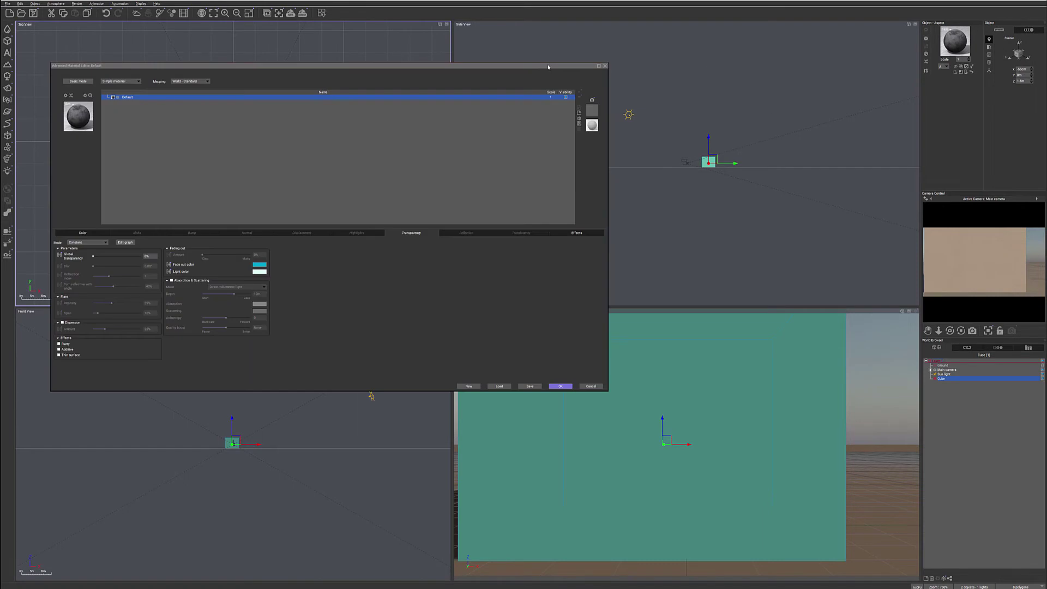
pyautogui.moveTo(557, 68); pyautogui.dragTo(733, 64)
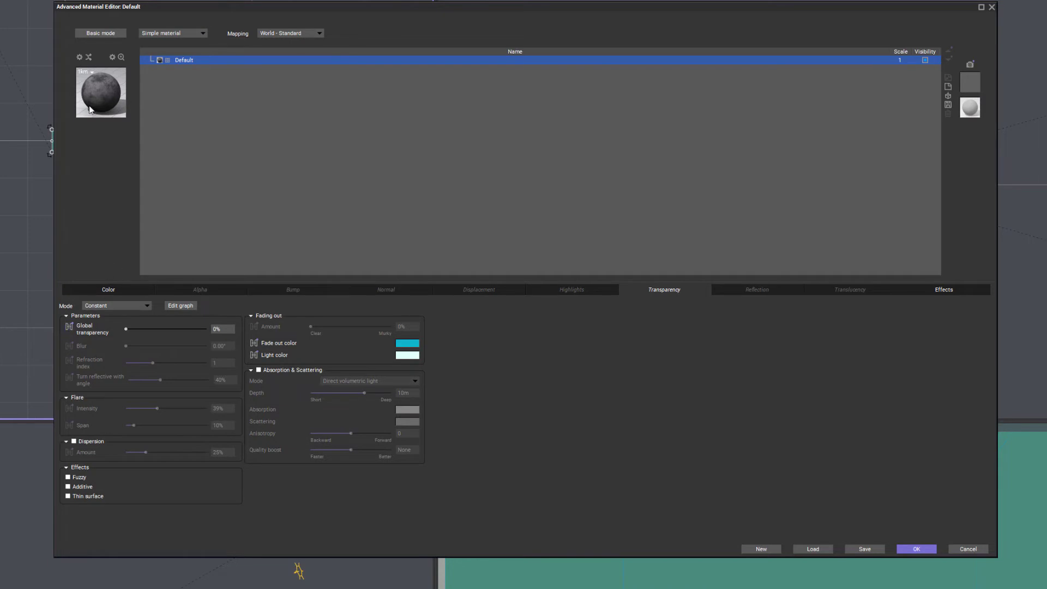
pyautogui.click(140, 290)
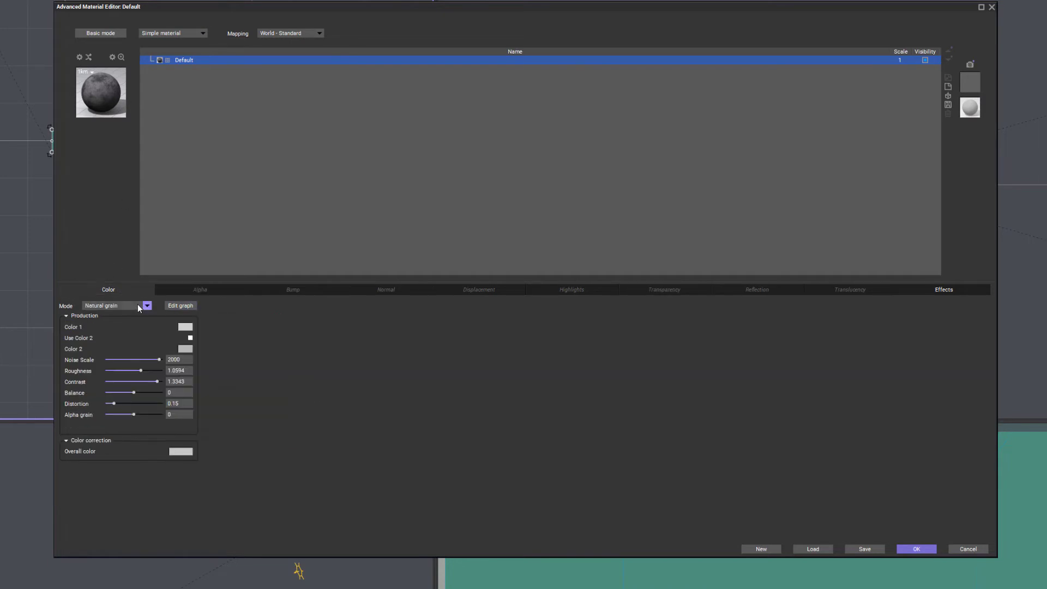
pyautogui.click(138, 306)
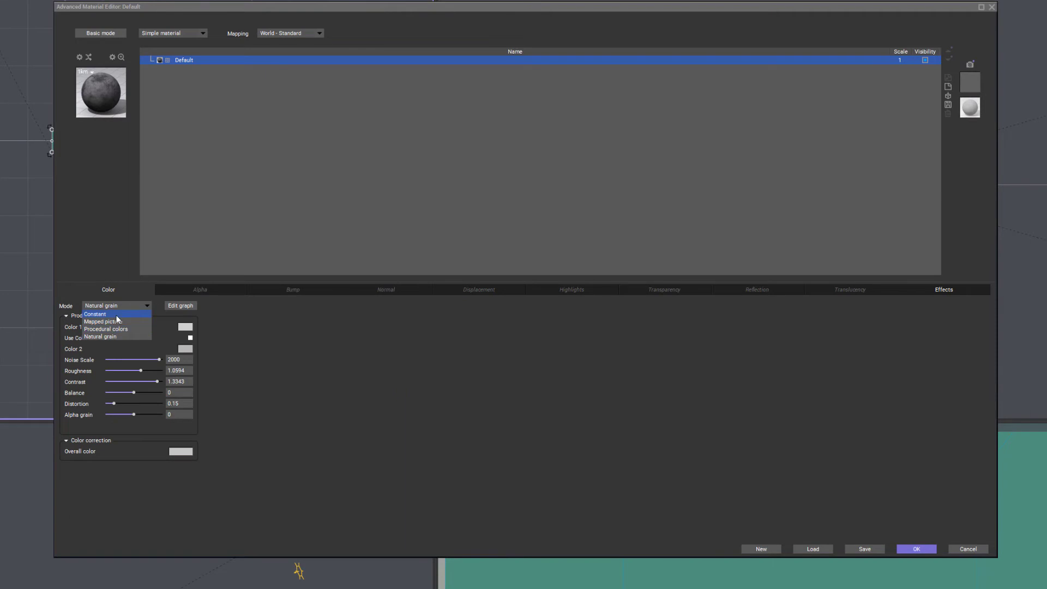
pyautogui.click(117, 314)
pyautogui.rightClick(182, 326)
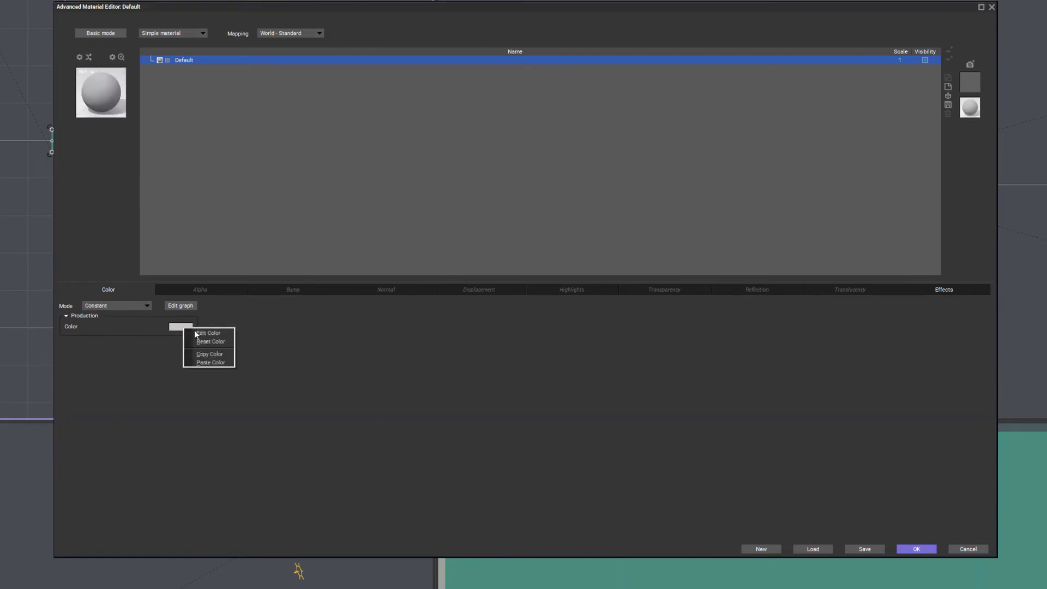
pyautogui.click(114, 347)
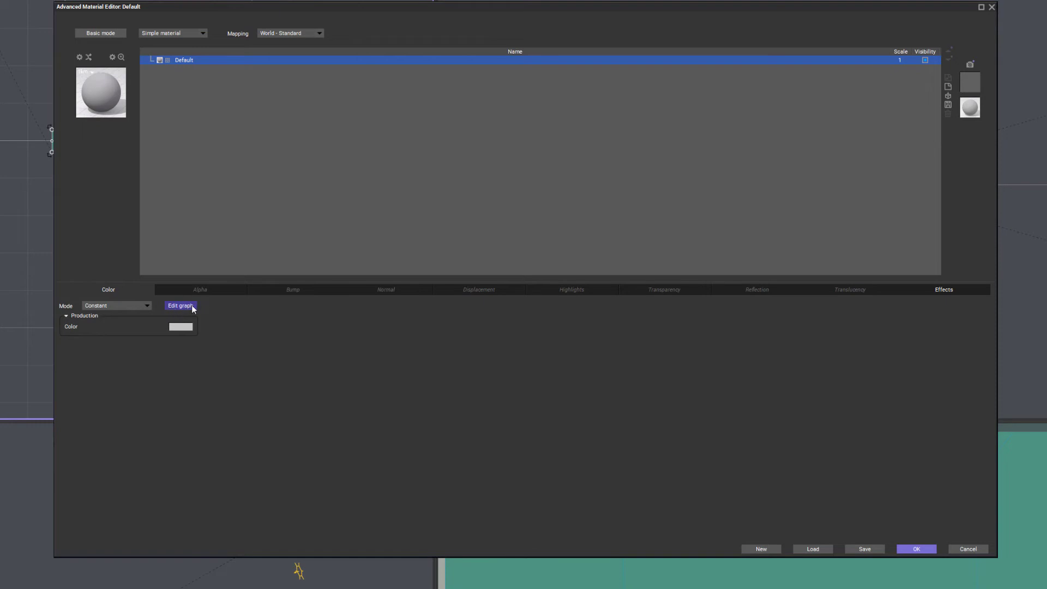
pyautogui.click(143, 306)
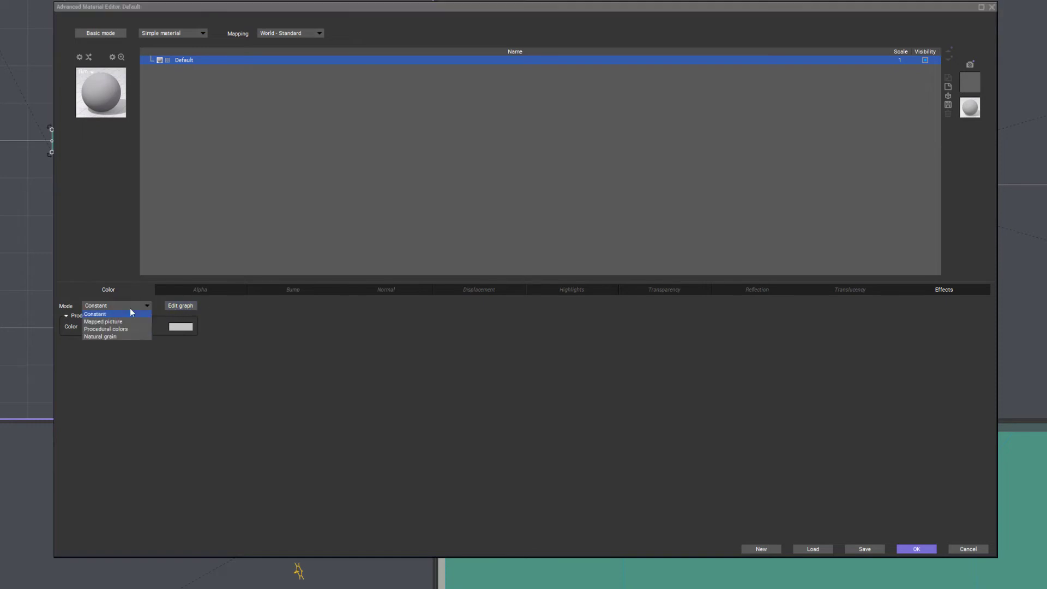
pyautogui.click(113, 337)
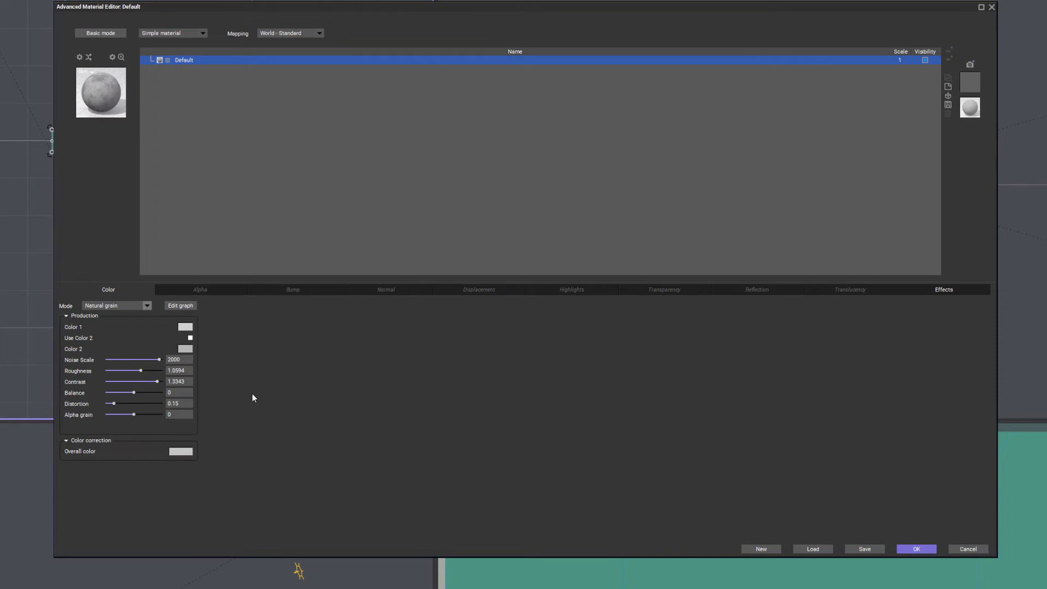
# - Step through the Alpha, Bump, Normal and Displacement tabs to the Highlights settings
pyautogui.click(187, 289)
pyautogui.click(281, 289)
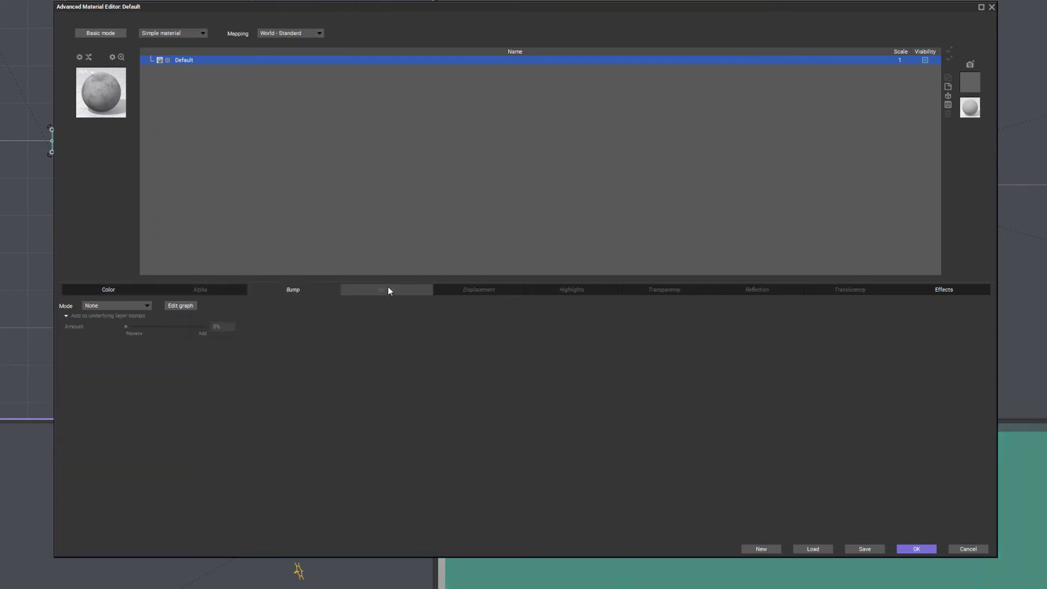
pyautogui.click(390, 289)
pyautogui.click(480, 290)
pyautogui.click(564, 293)
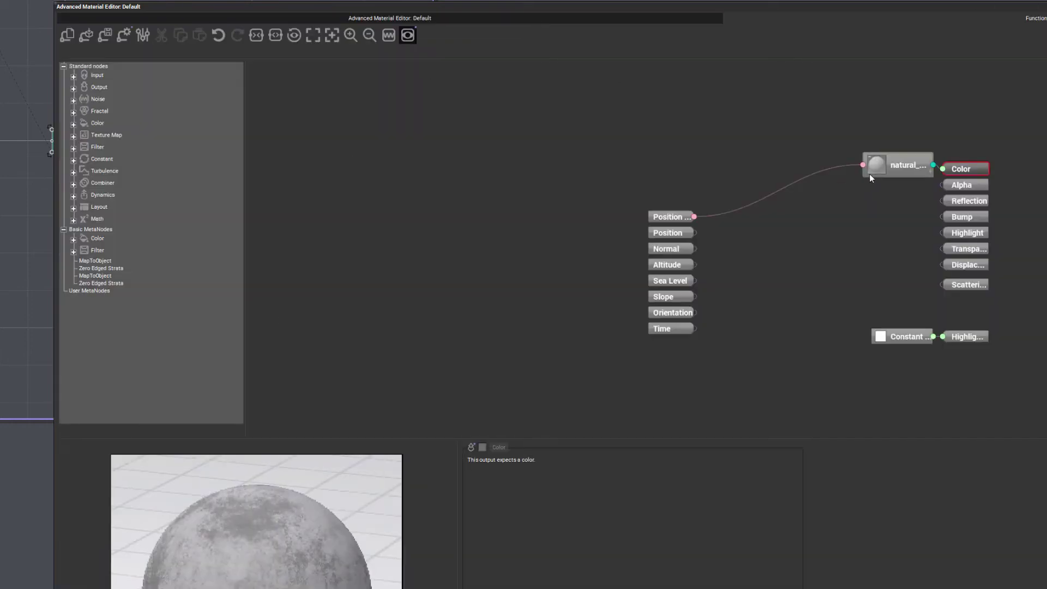
pyautogui.moveTo(880, 162); pyautogui.dragTo(796, 162)
pyautogui.moveTo(880, 342); pyautogui.dragTo(802, 303)
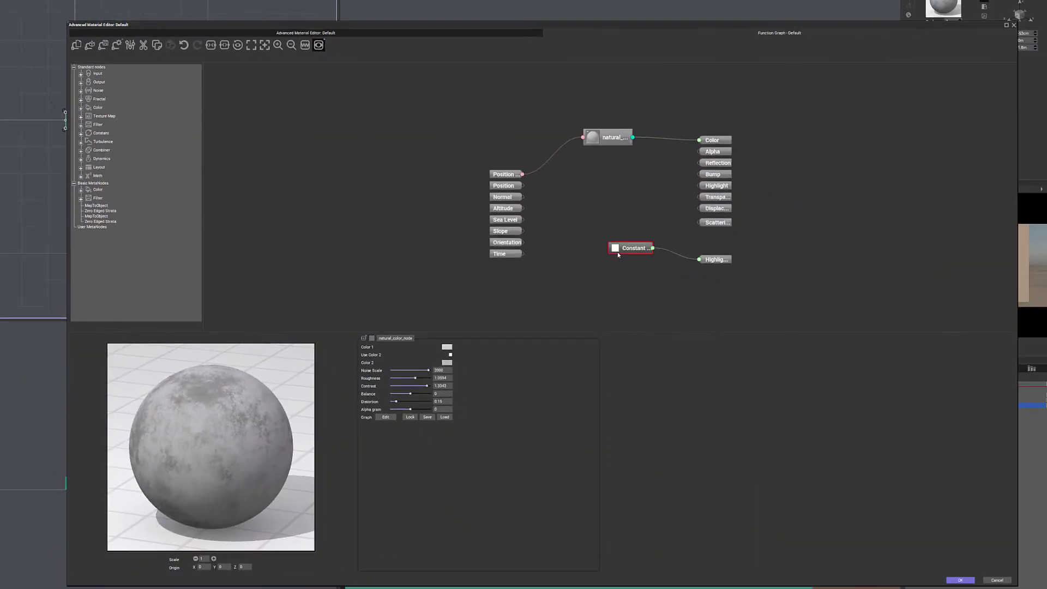
pyautogui.moveTo(601, 238); pyautogui.dragTo(595, 238)
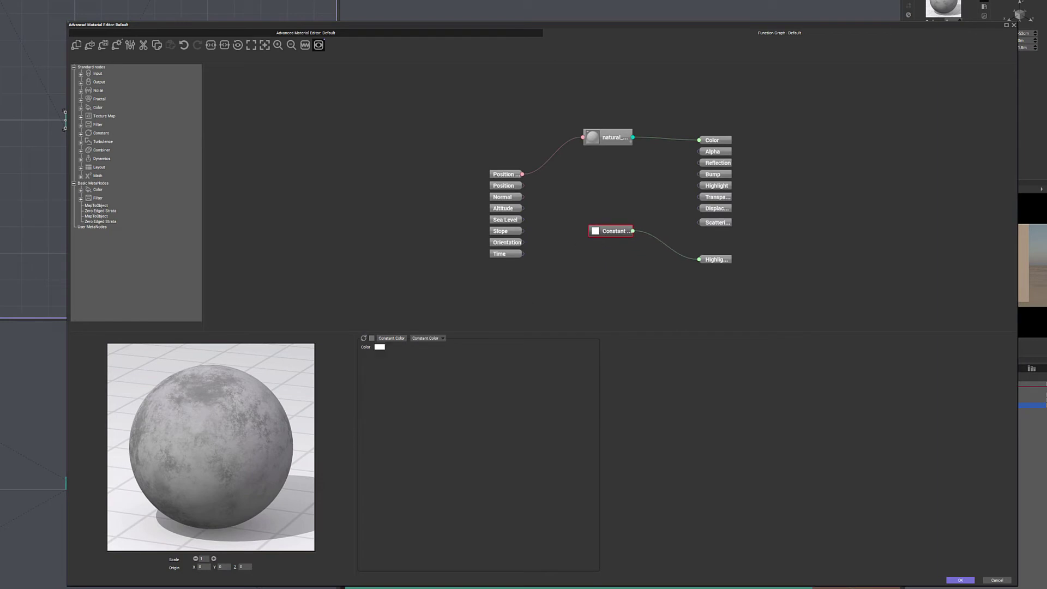
pyautogui.click(264, 45)
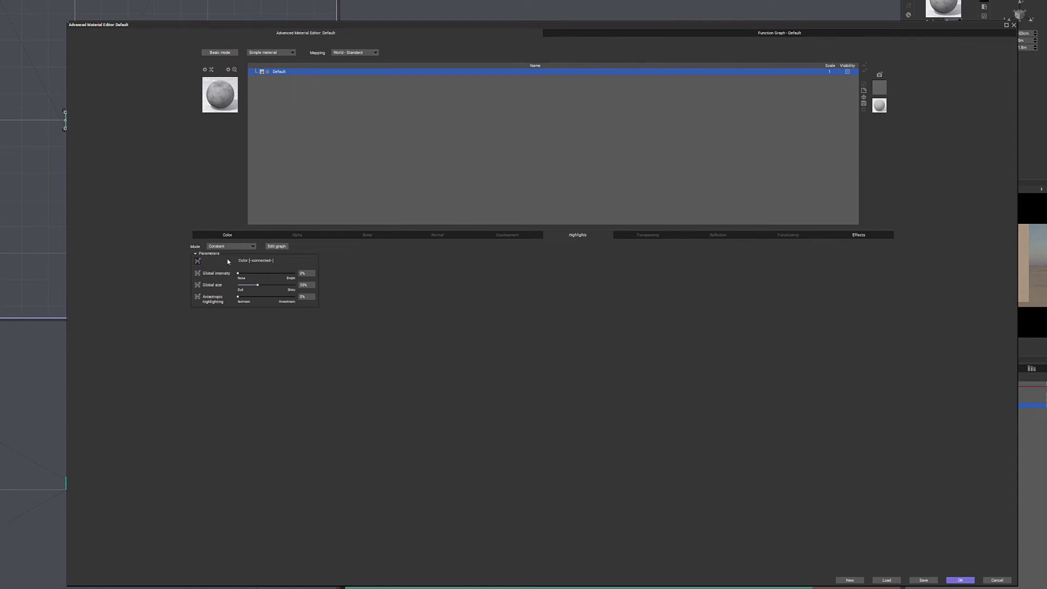
pyautogui.click(197, 261)
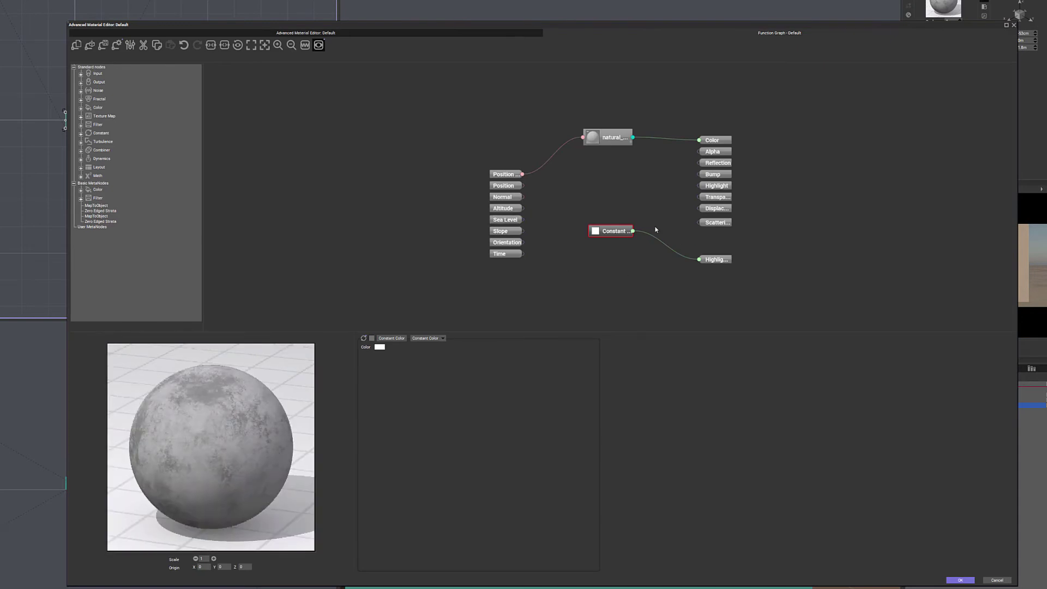
pyautogui.click(321, 32)
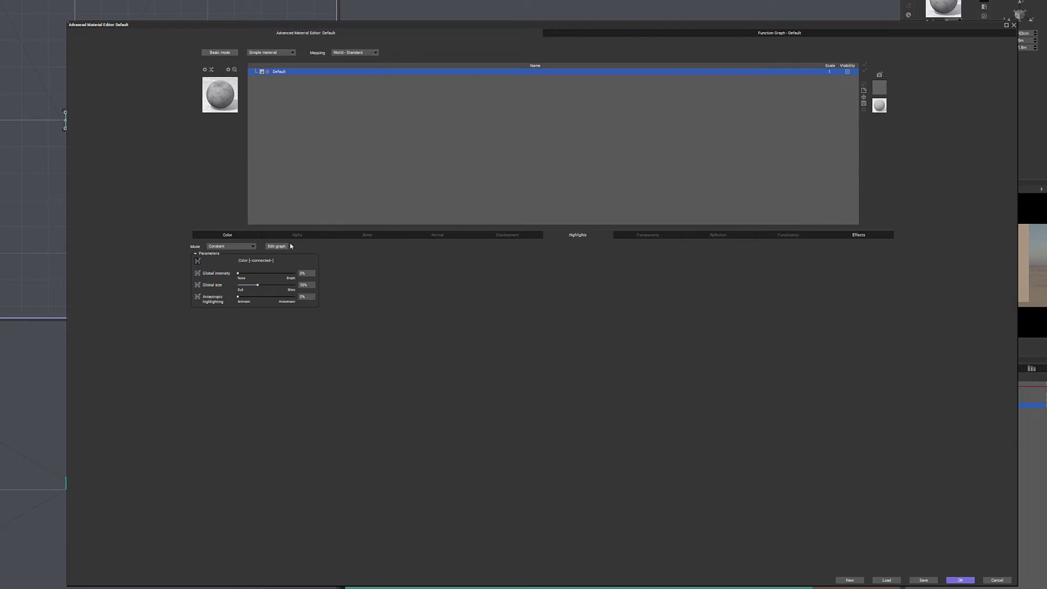
pyautogui.click(276, 246)
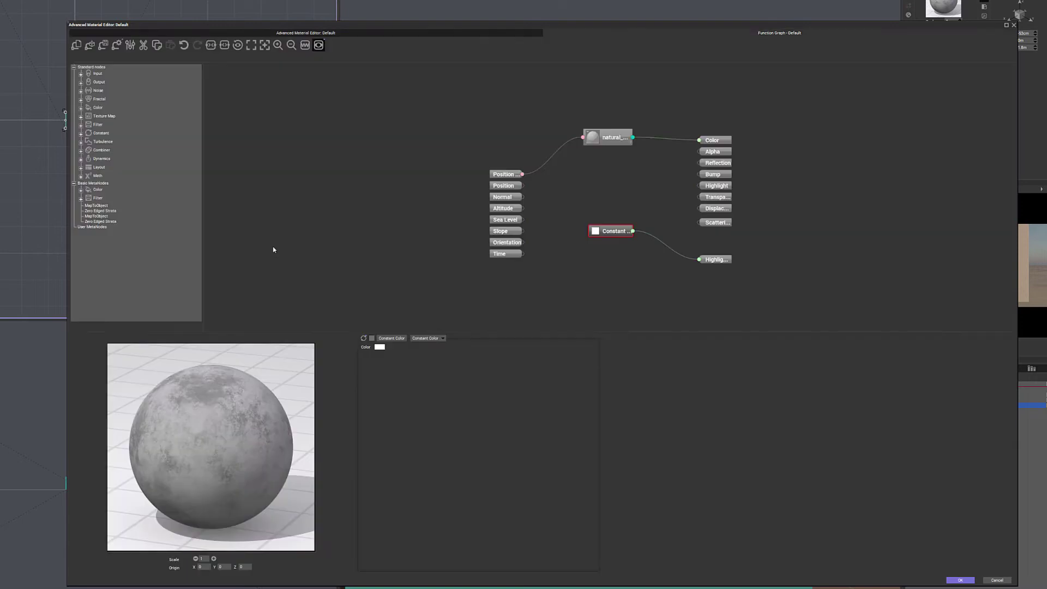
# - Marquee-select the input nodes and drag them, the natural grain node and the Constant node leftwards
pyautogui.moveTo(482, 110); pyautogui.dragTo(534, 284)
pyautogui.moveTo(513, 178); pyautogui.dragTo(355, 161)
pyautogui.moveTo(613, 229); pyautogui.dragTo(523, 249)
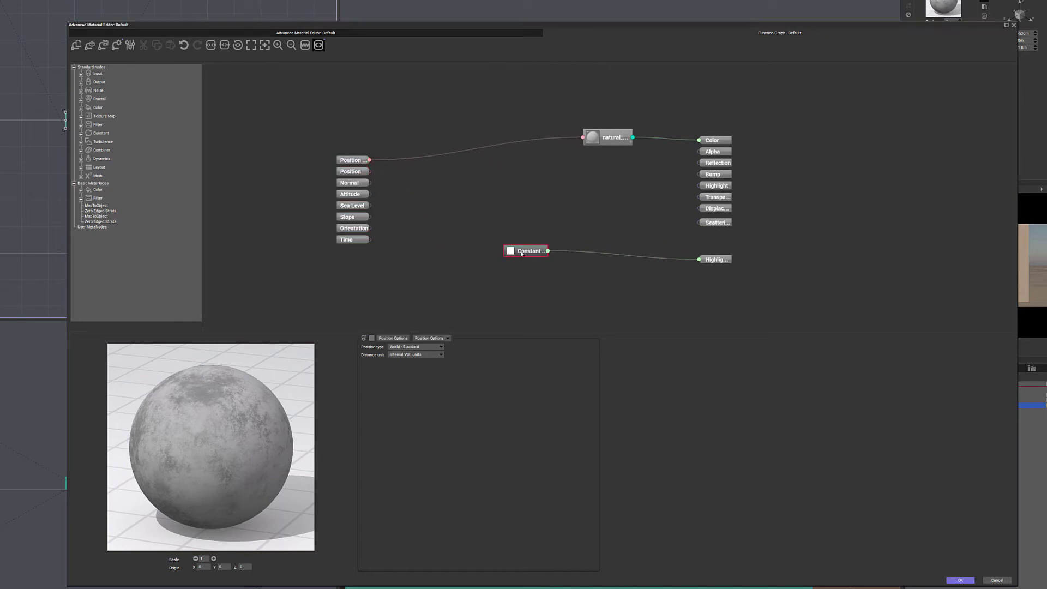
pyautogui.moveTo(613, 145); pyautogui.dragTo(570, 142)
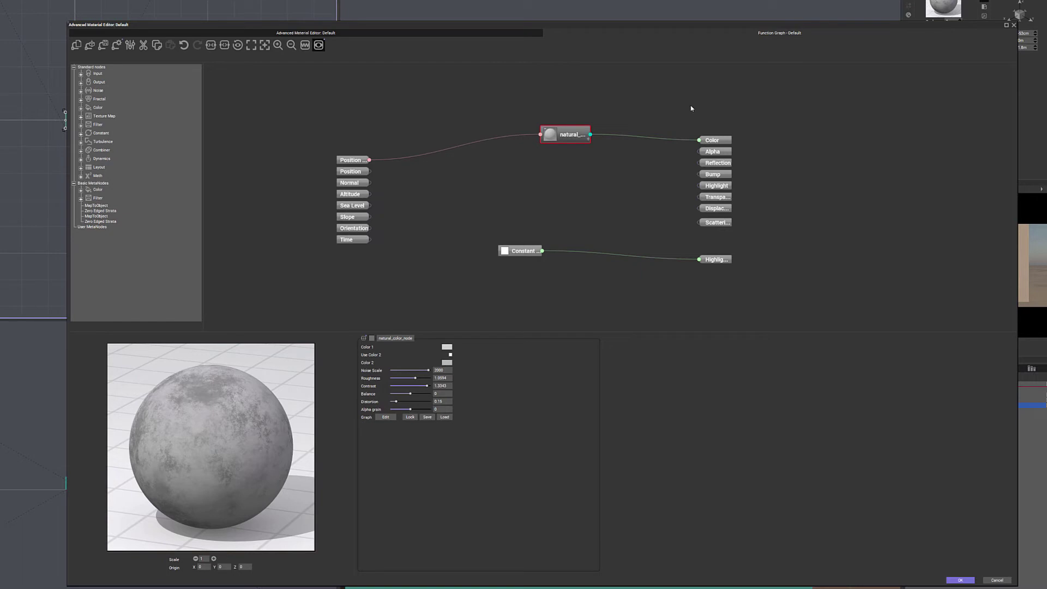
pyautogui.moveTo(572, 132); pyautogui.dragTo(535, 141)
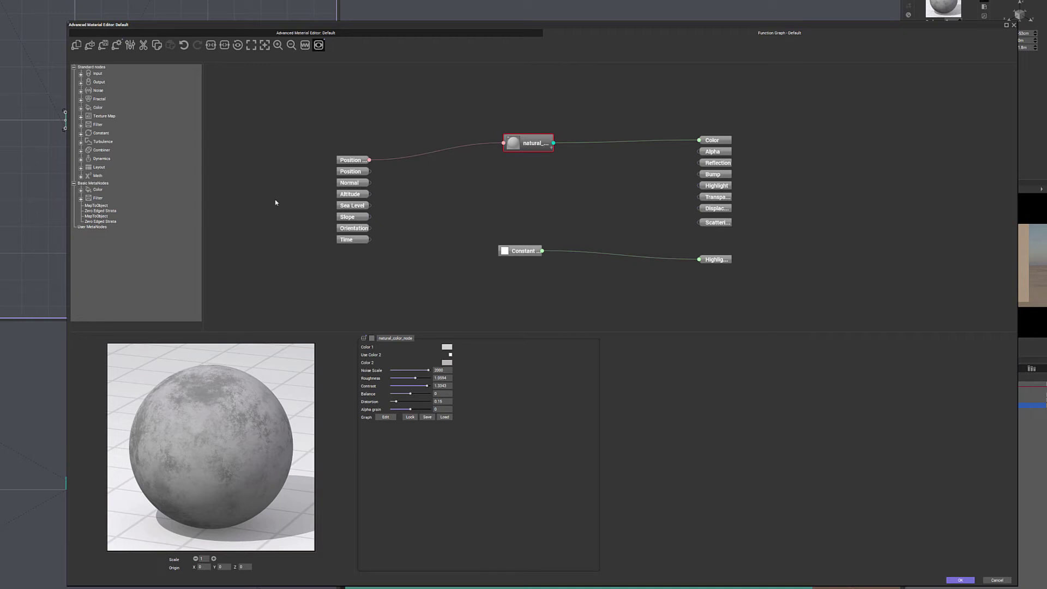
pyautogui.moveTo(350, 162); pyautogui.dragTo(314, 159)
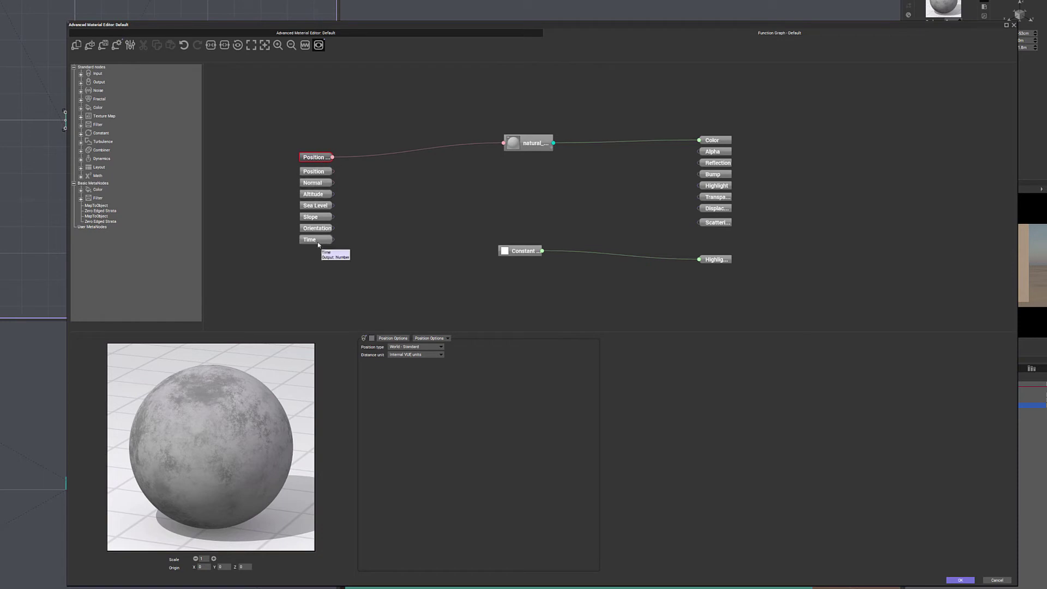
# - Select the top Position input node to show its World - Standard, Internal VUE units options
pyautogui.click(308, 173)
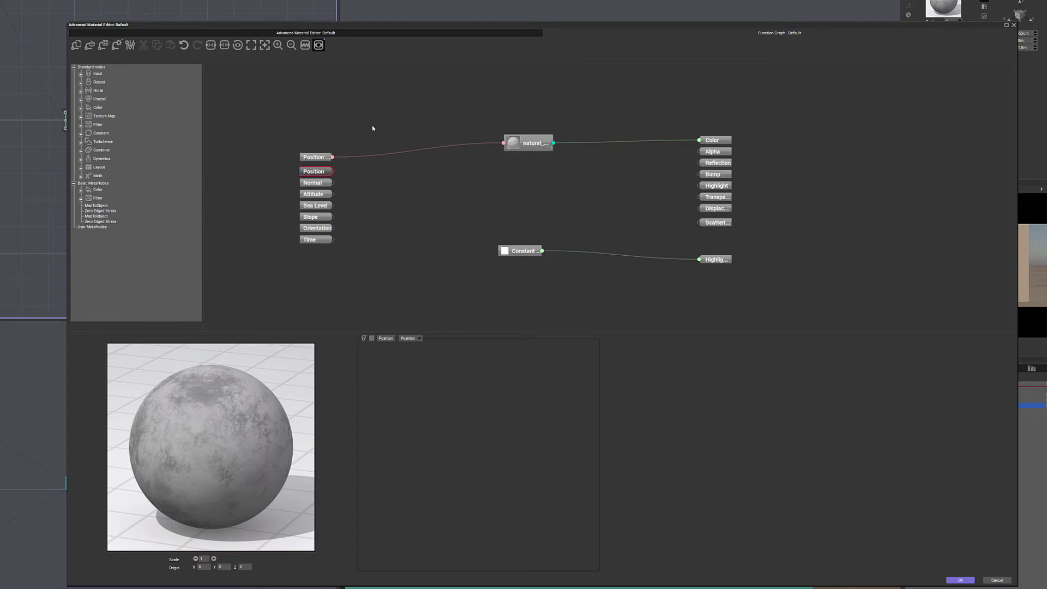
pyautogui.click(312, 157)
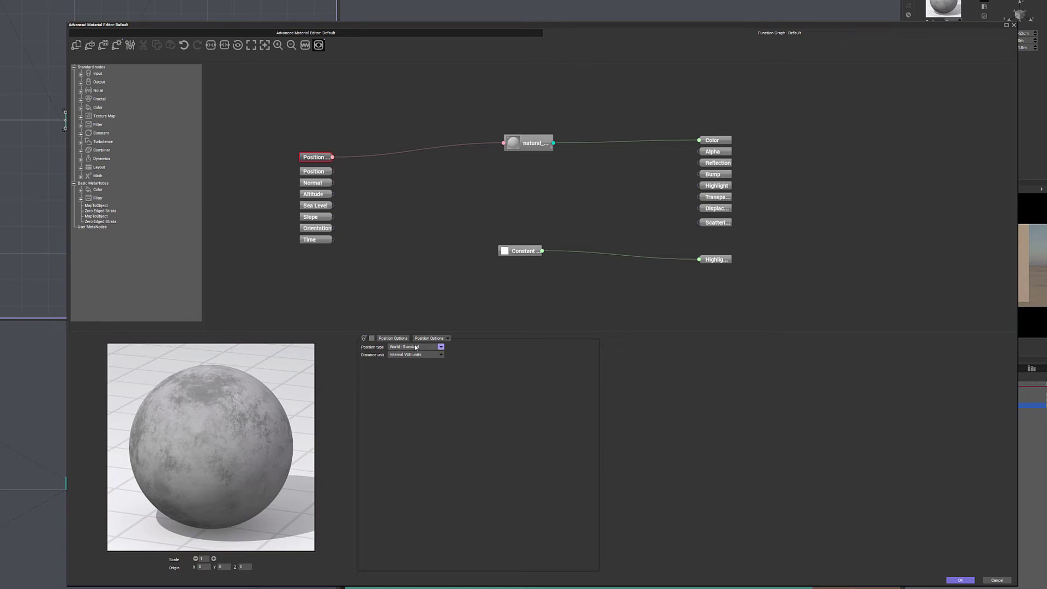
# - Open the Position type list and keep World - Standard selected
pyautogui.click(443, 349)
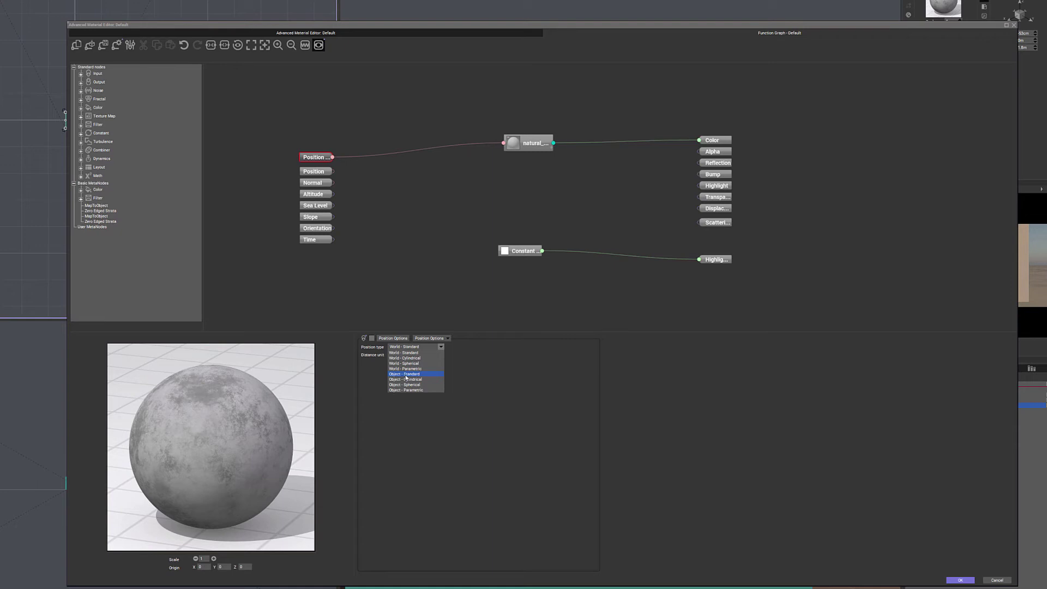
pyautogui.click(444, 348)
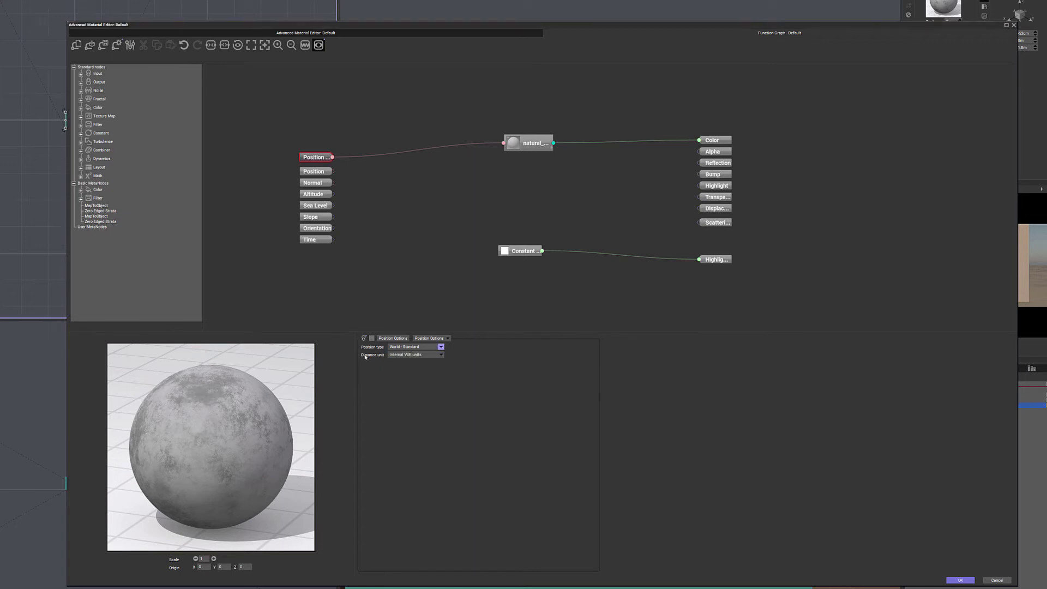
pyautogui.click(441, 354)
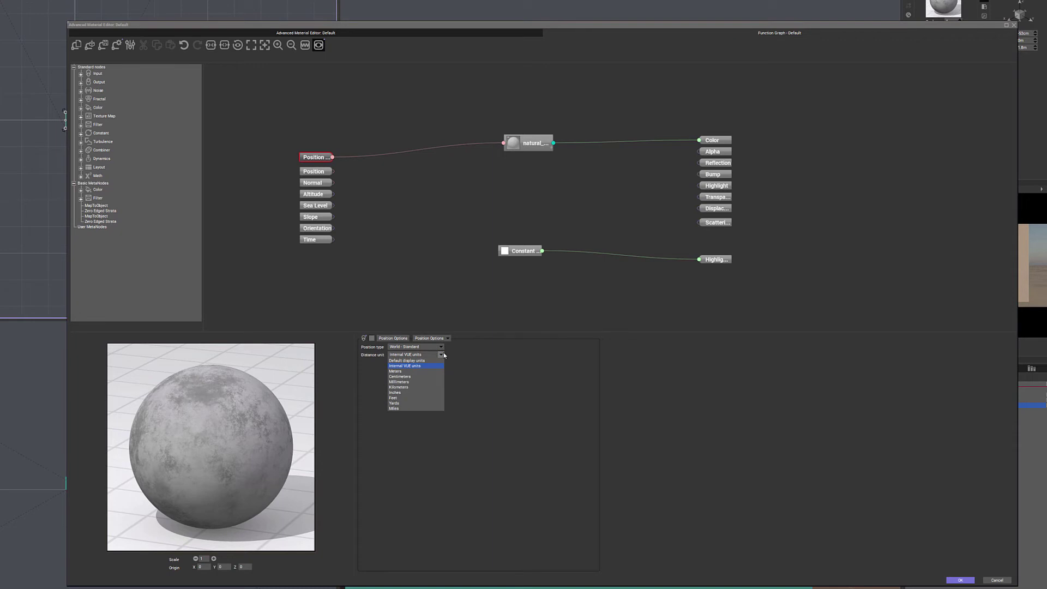
pyautogui.click(462, 357)
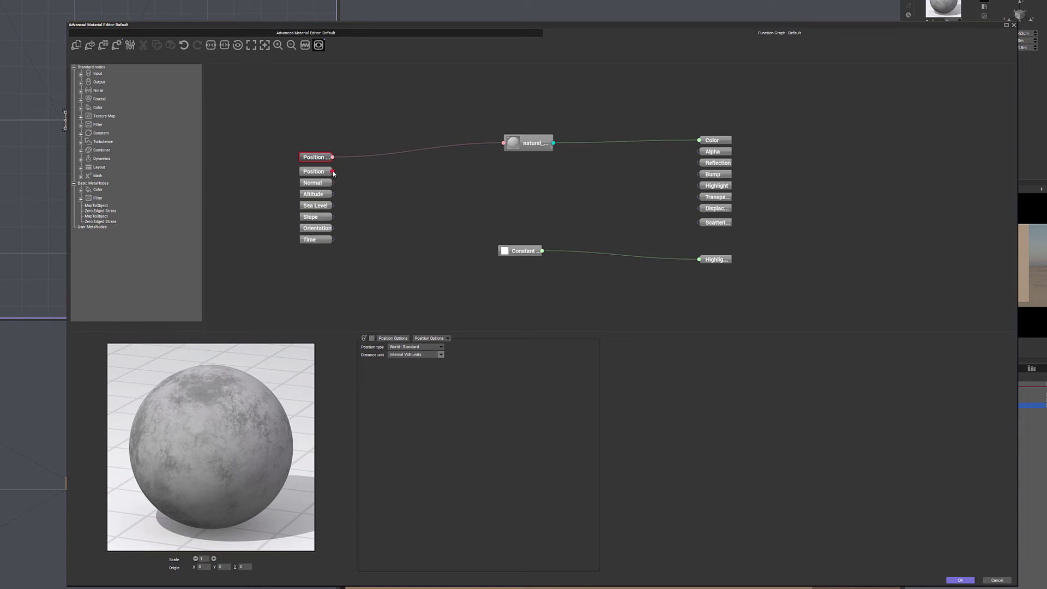
pyautogui.moveTo(333, 173); pyautogui.dragTo(702, 261)
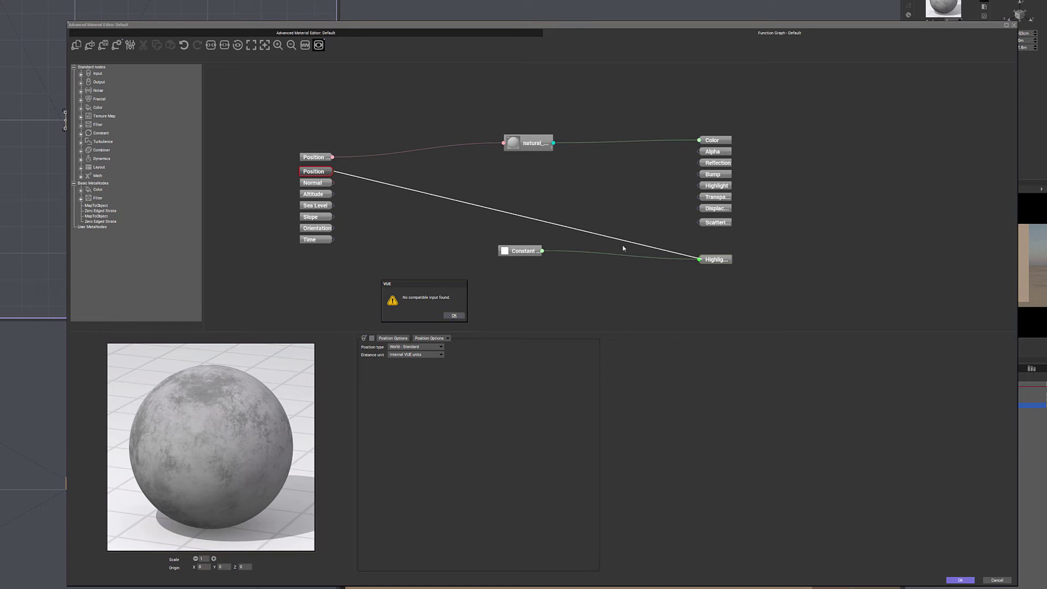
pyautogui.click(454, 315)
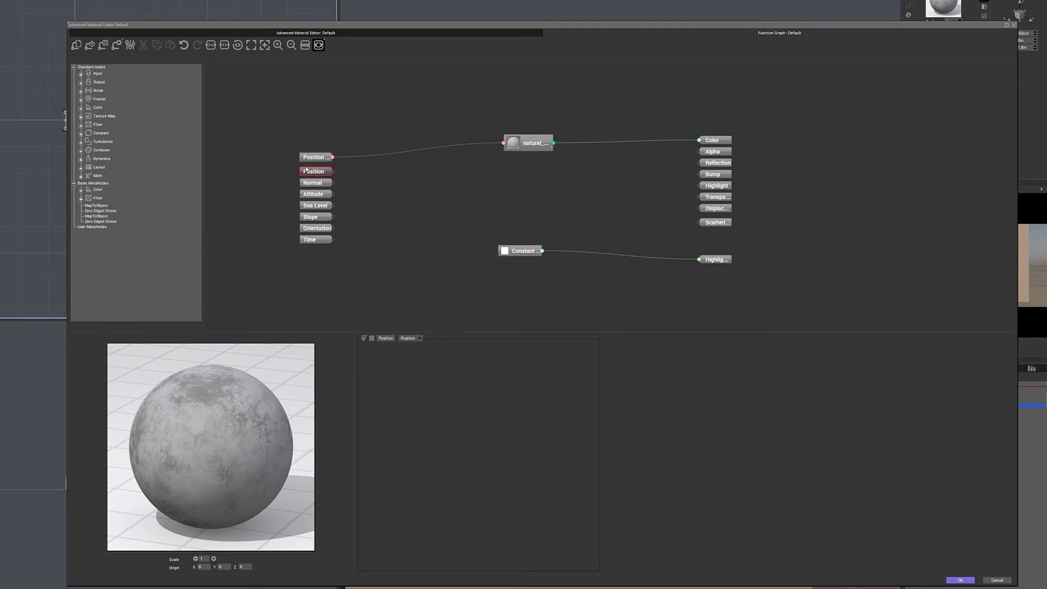
pyautogui.click(319, 185)
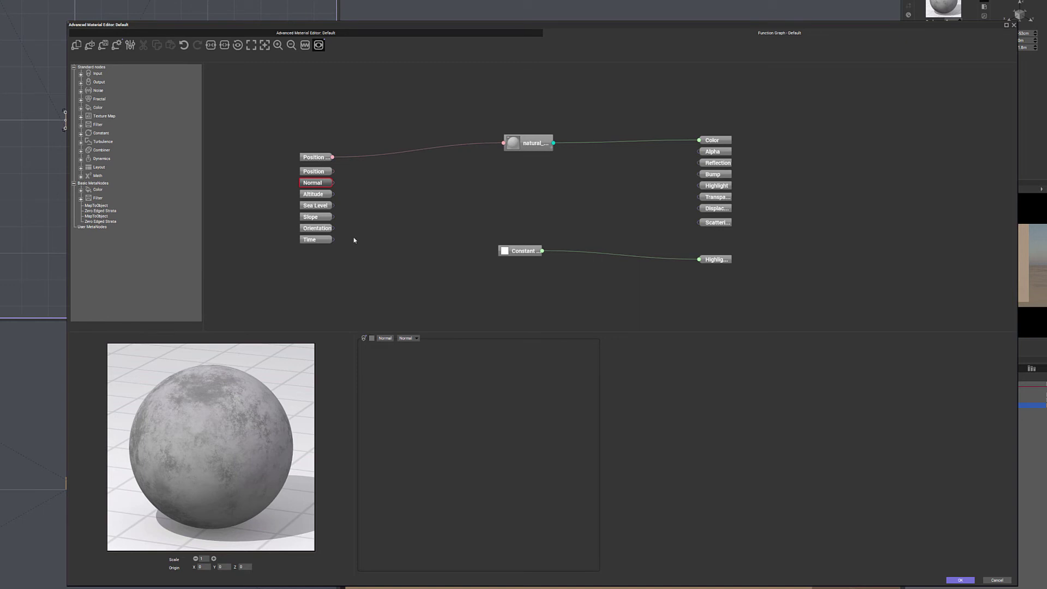
pyautogui.click(316, 197)
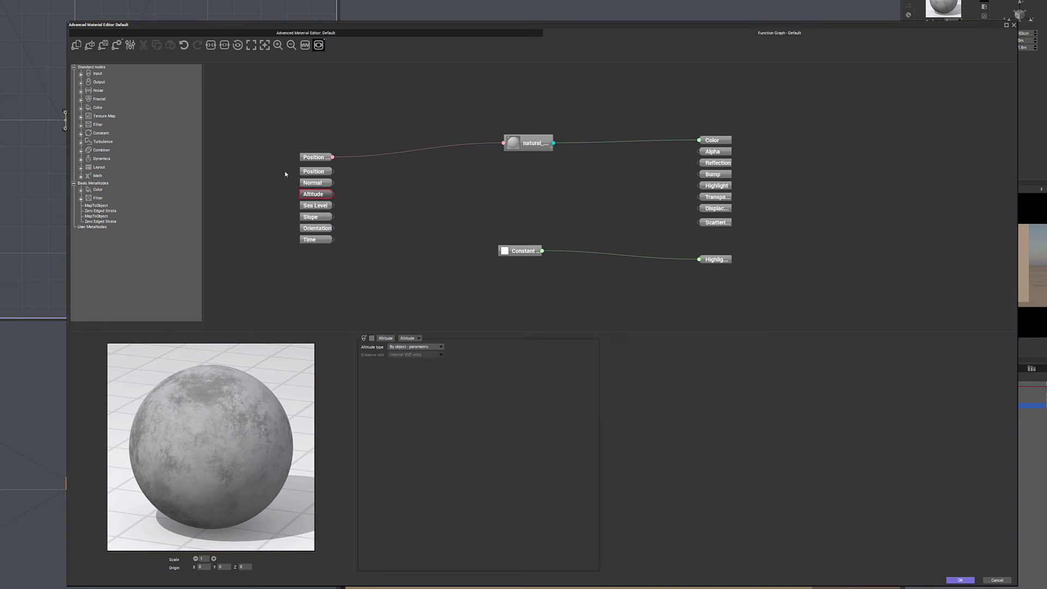
pyautogui.click(442, 347)
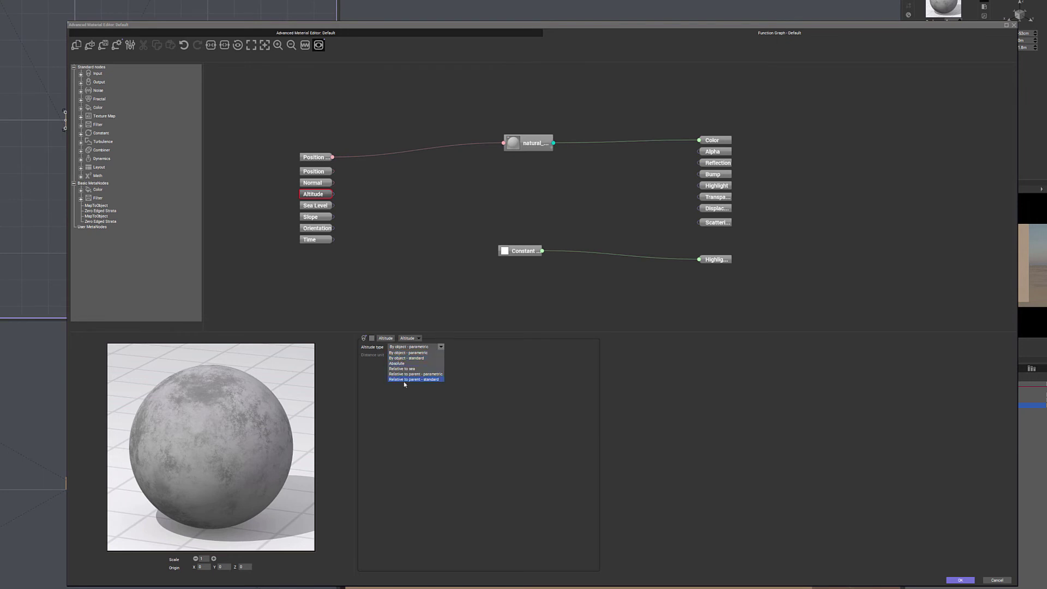
pyautogui.click(419, 284)
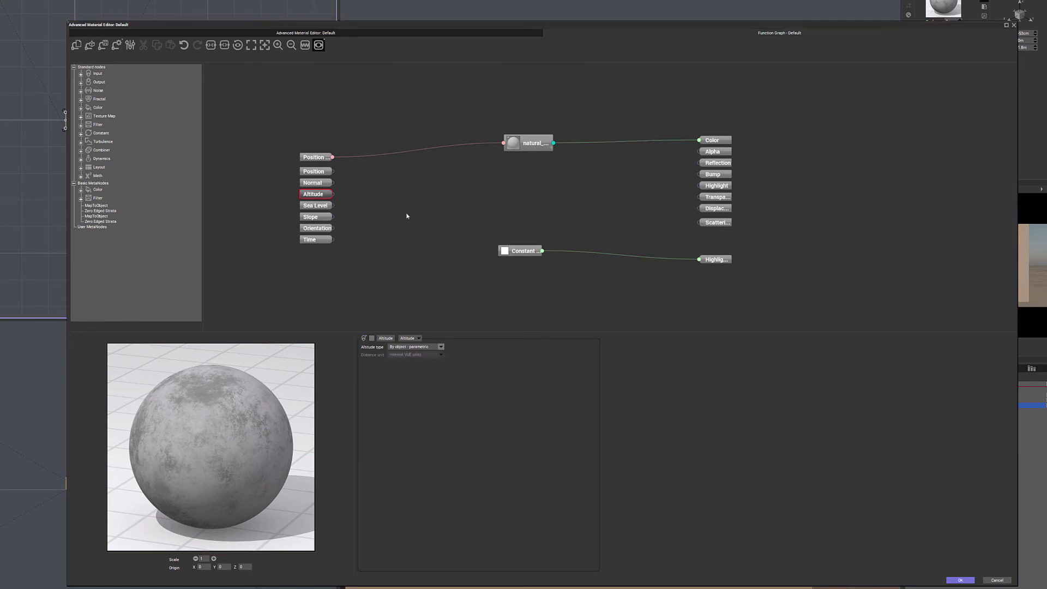
# - Return to the layer settings and browse Transparency, Reflection, Translucency, Effects and Presence, ending on Highlights
pyautogui.click(341, 31)
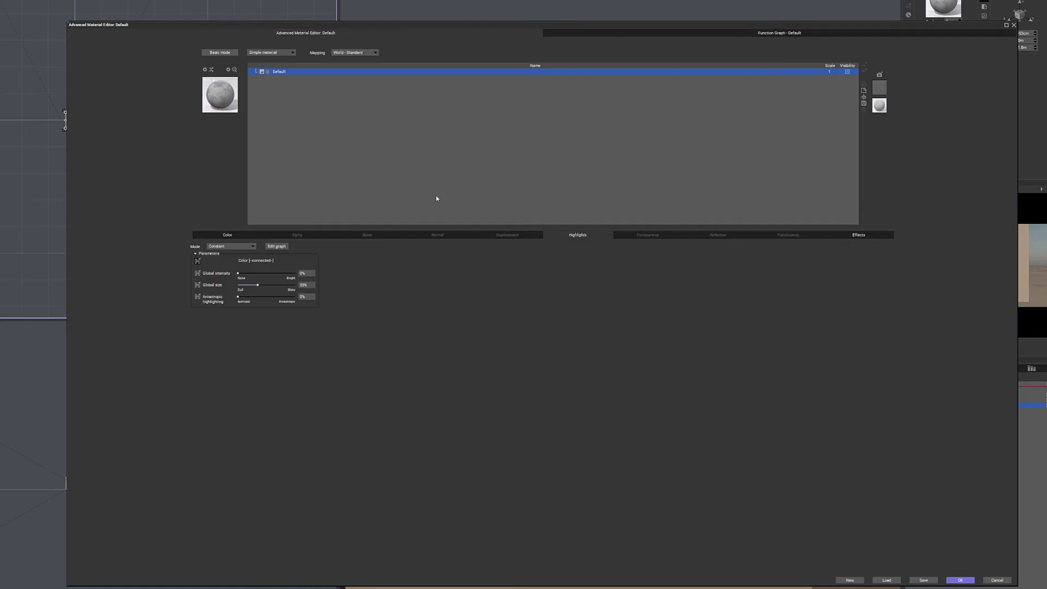
pyautogui.click(656, 235)
pyautogui.click(716, 238)
pyautogui.click(787, 237)
pyautogui.click(866, 238)
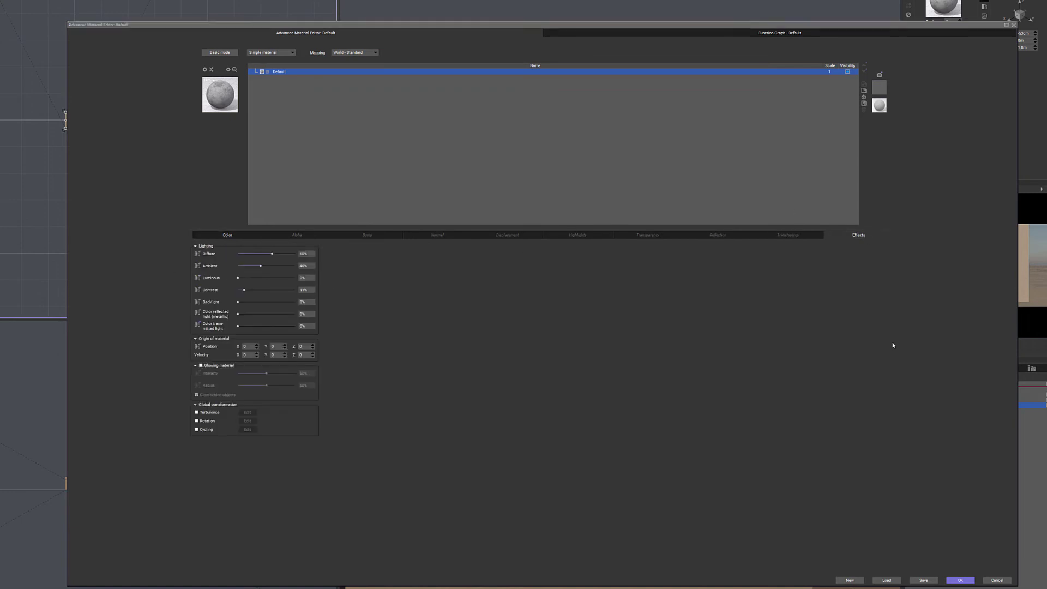
pyautogui.click(853, 88)
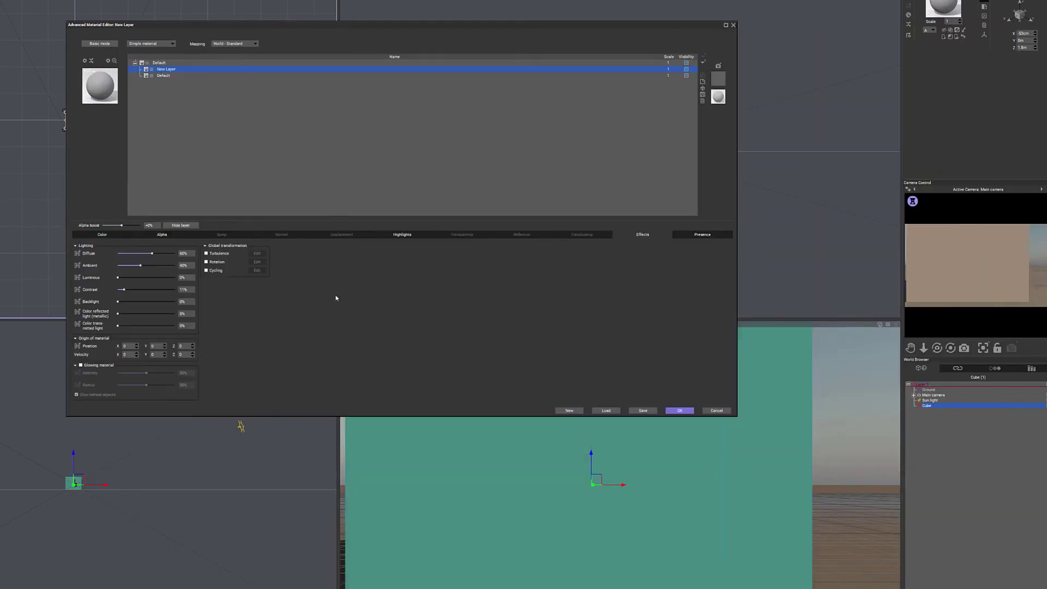
pyautogui.click(705, 235)
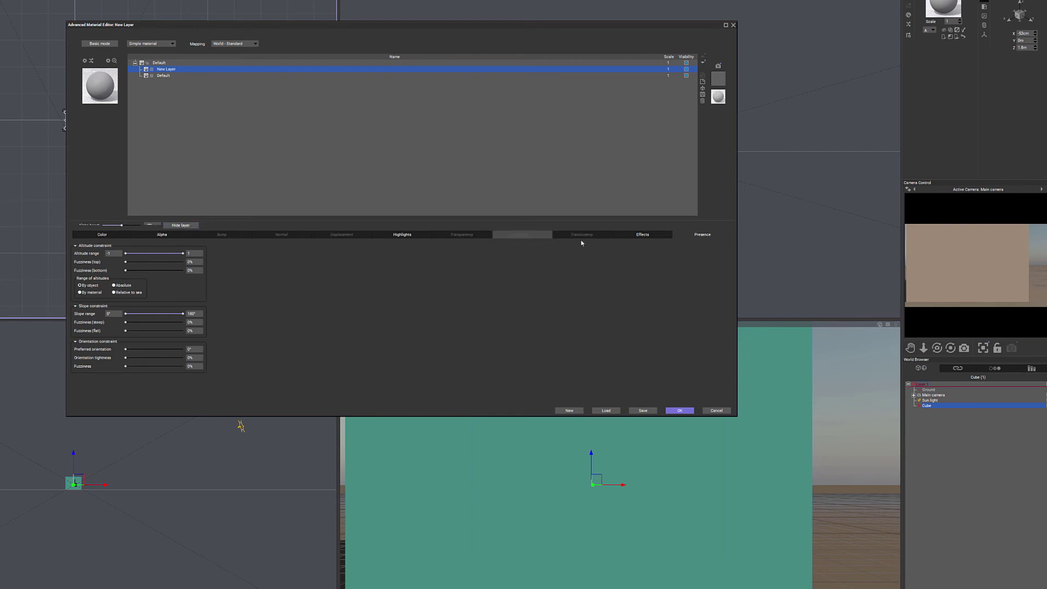
pyautogui.click(402, 234)
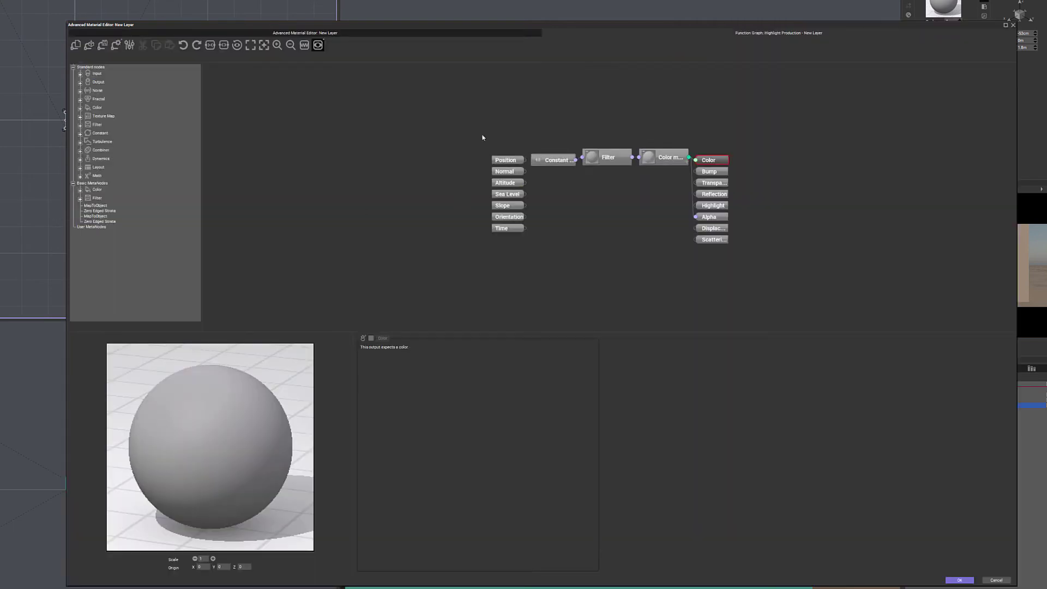
# - Move the input nodes left and the Constant, Filter and Color map chain up-left
pyautogui.moveTo(507, 163); pyautogui.dragTo(334, 141)
pyautogui.moveTo(509, 111); pyautogui.dragTo(558, 167)
pyautogui.moveTo(639, 181); pyautogui.dragTo(552, 134)
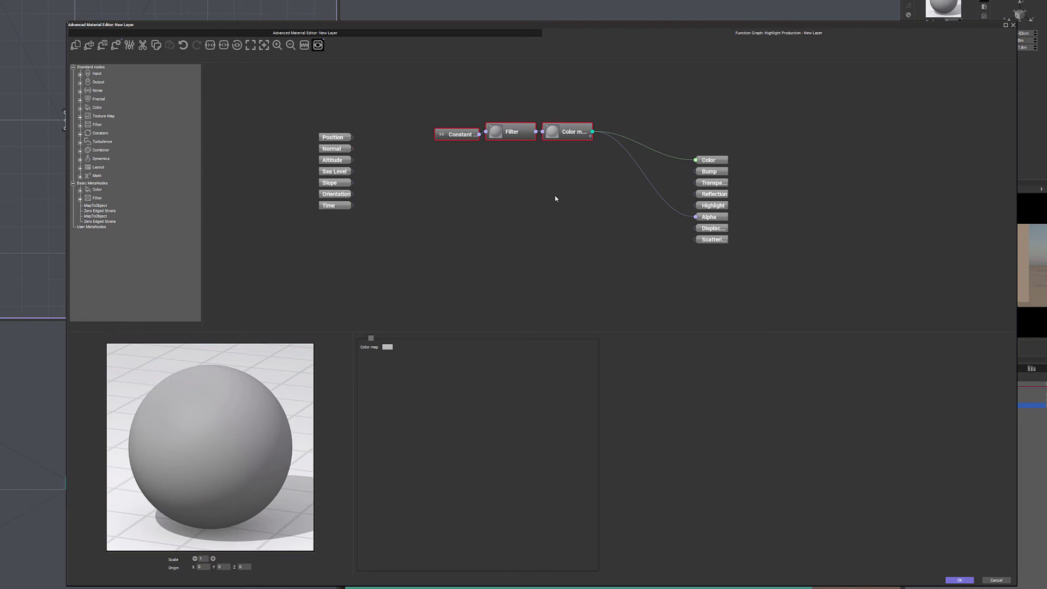
# - Inspect the Altitude, Sea Level, Slope, Orientation and Time input nodes, then clear the selection
pyautogui.click(337, 164)
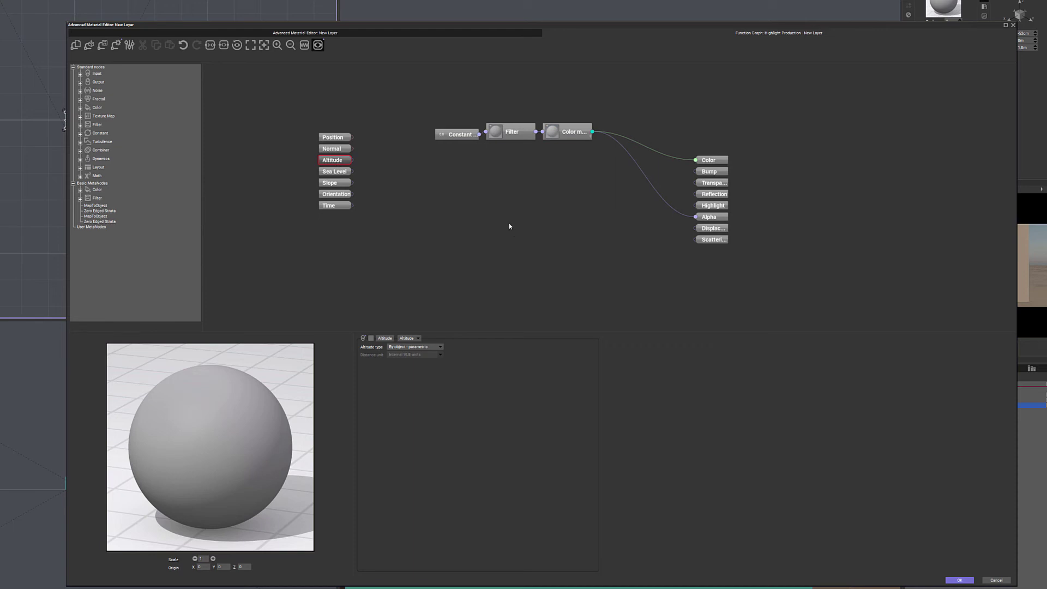
pyautogui.click(324, 172)
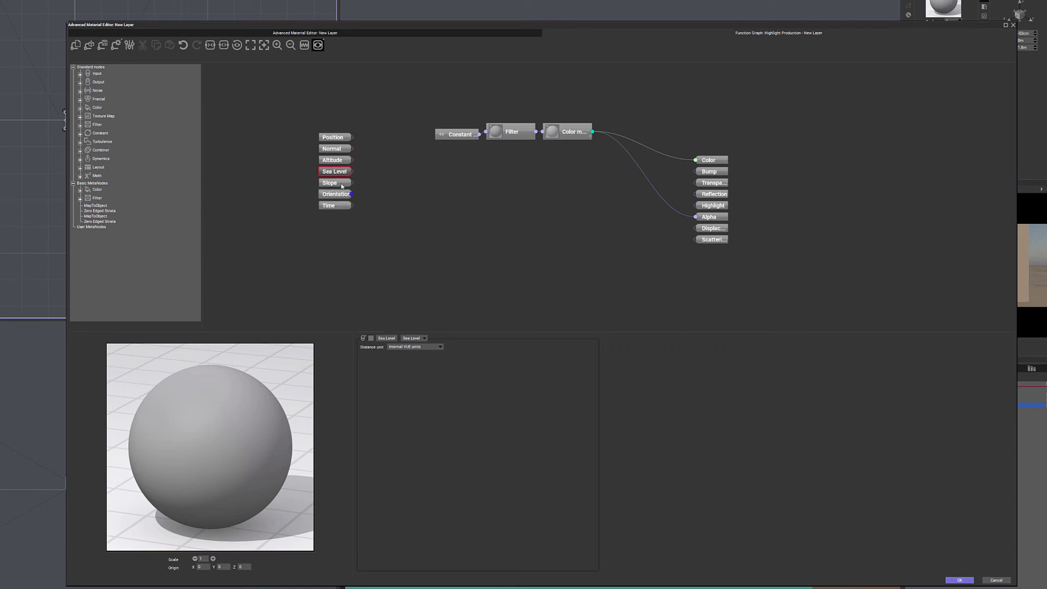
pyautogui.click(338, 184)
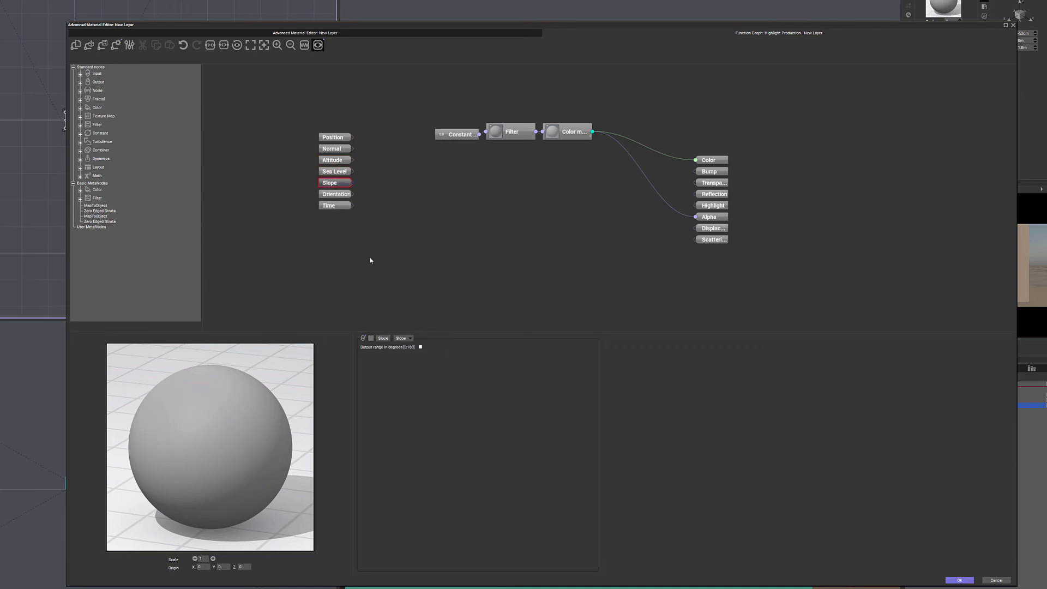
pyautogui.click(341, 198)
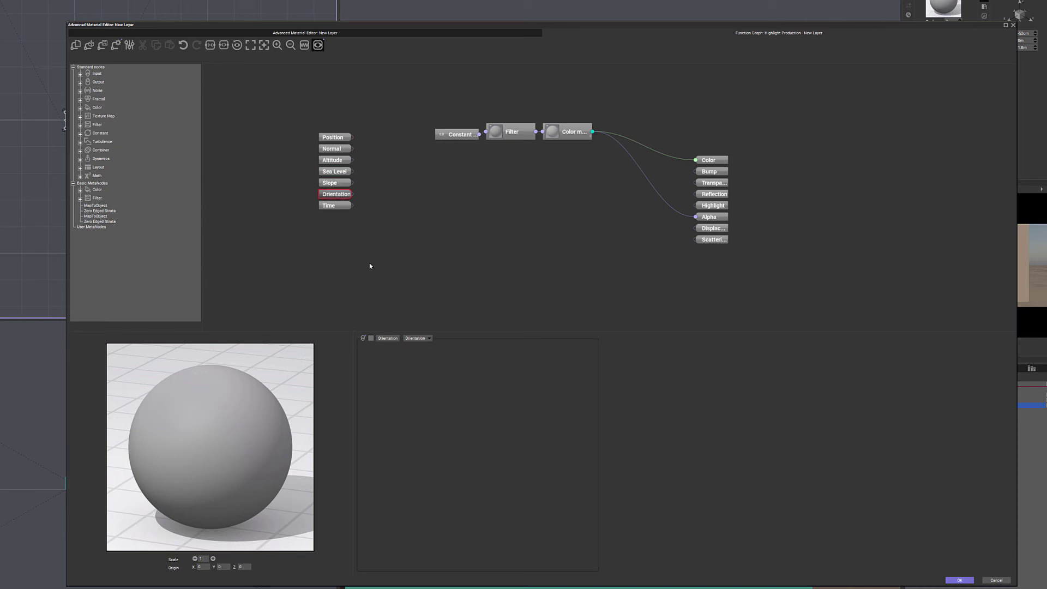
pyautogui.click(334, 207)
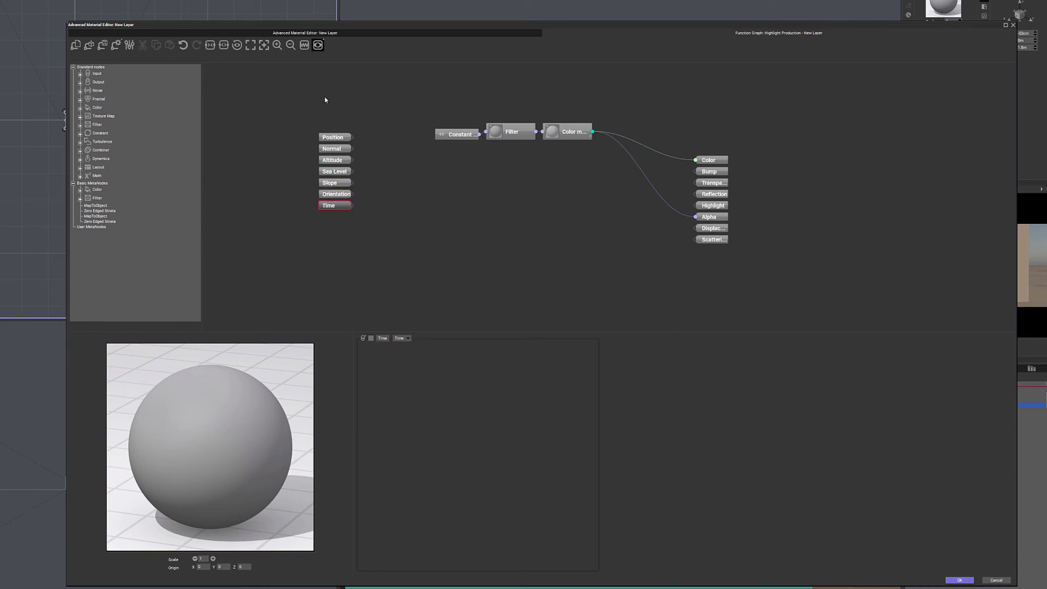
pyautogui.click(385, 231)
pyautogui.click(81, 74)
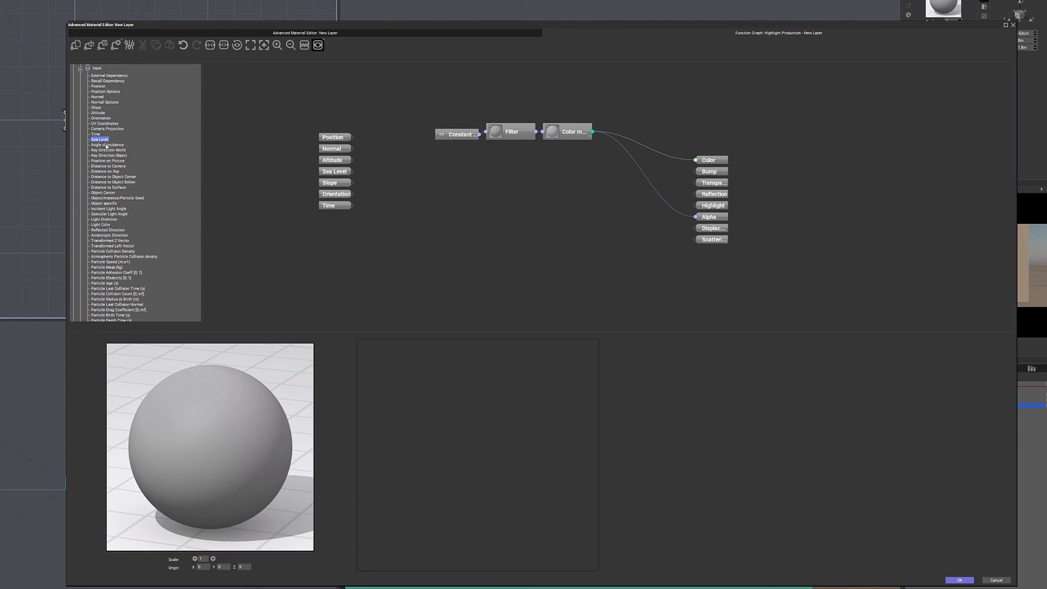
pyautogui.click(122, 251)
pyautogui.scroll(-3, 124, 249)
pyautogui.scroll(3, 125, 247)
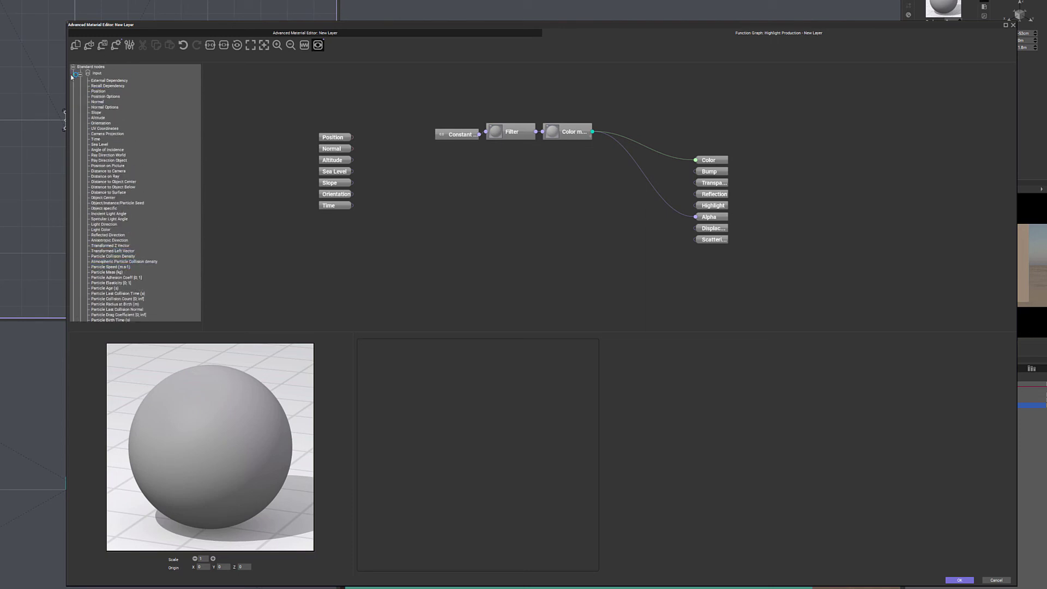
pyautogui.click(80, 73)
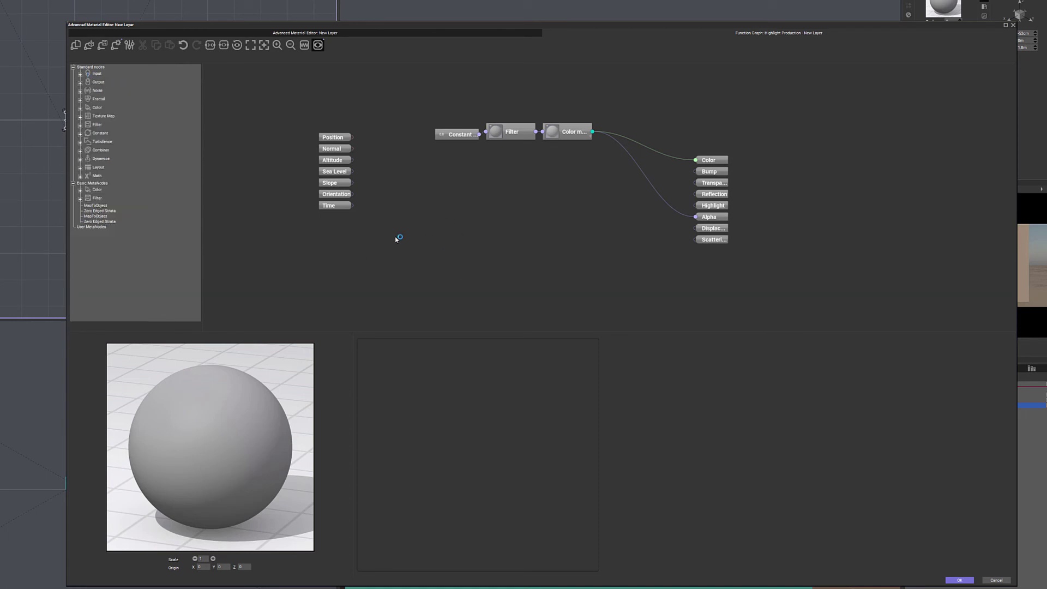
# - Bring up the graph's add-node menu at its Input submenu
pyautogui.rightClick(338, 231)
pyautogui.moveTo(375, 238)
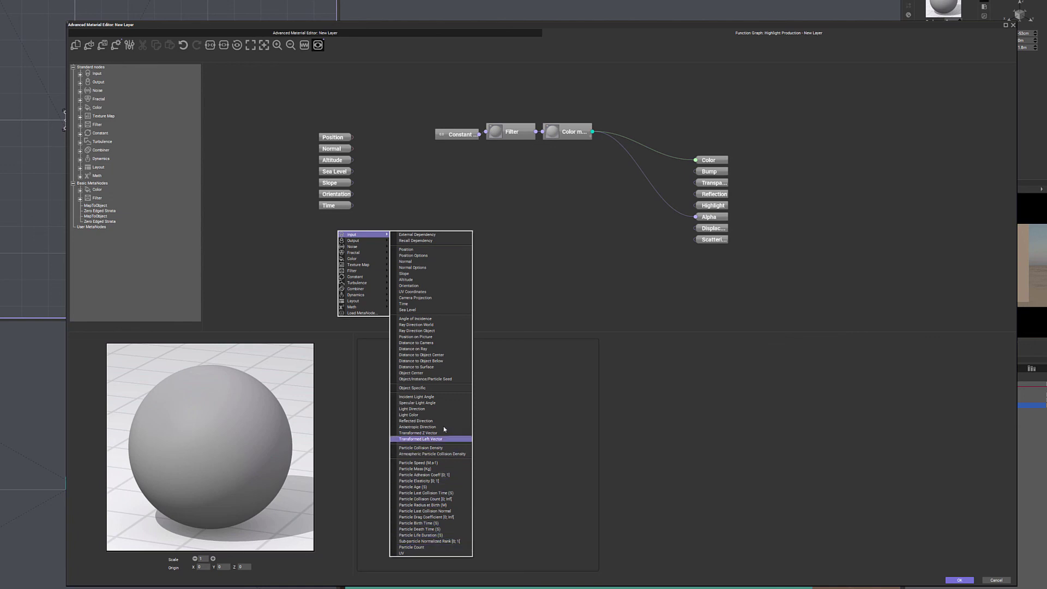
# - Add a Time node, delete it, and add an External Dependency input node instead
pyautogui.click(420, 304)
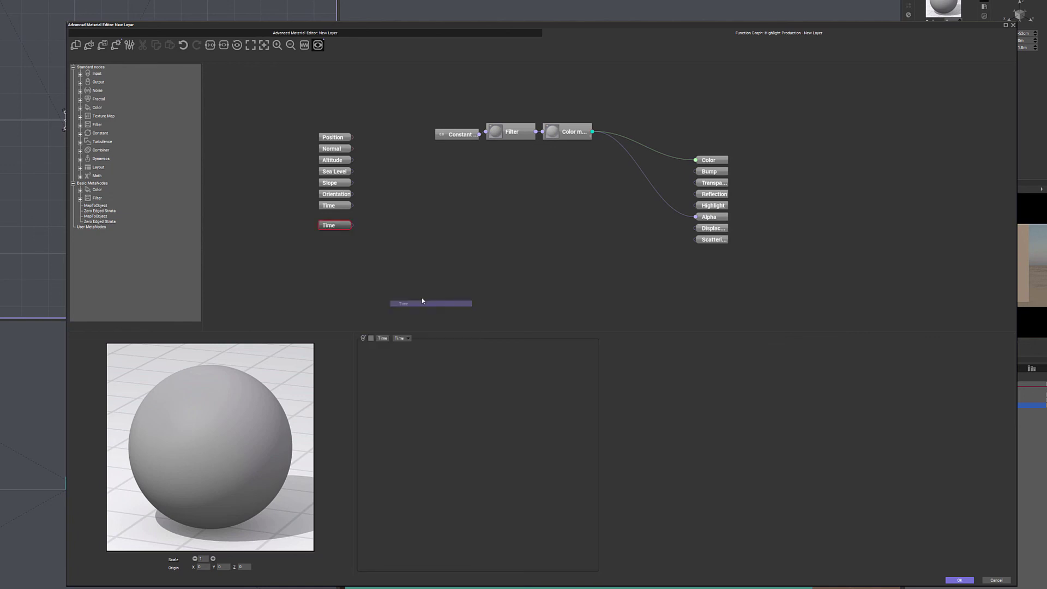
pyautogui.doubleClick(330, 226)
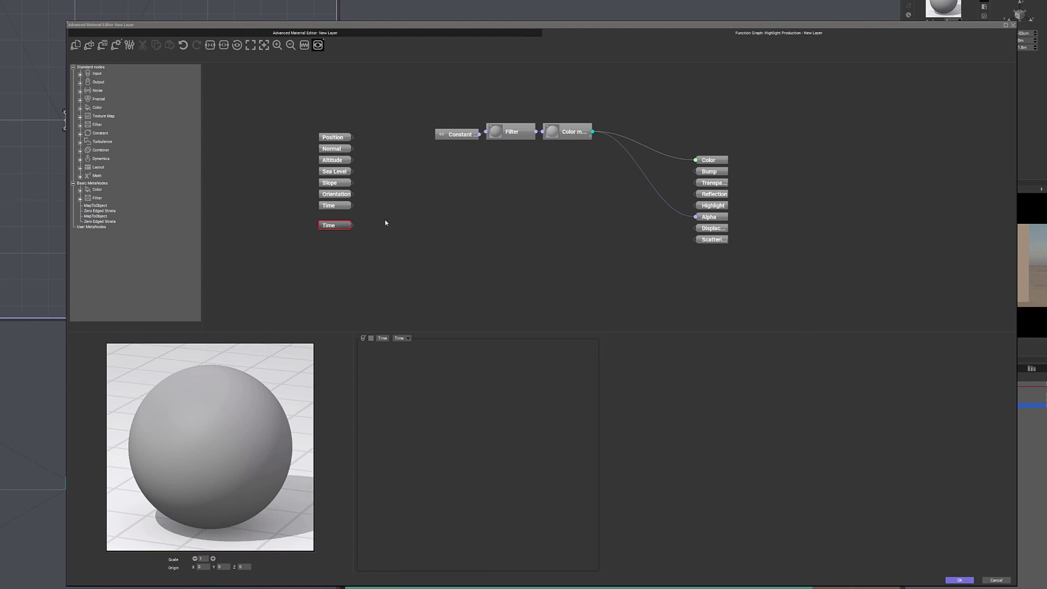
pyautogui.press('Delete')
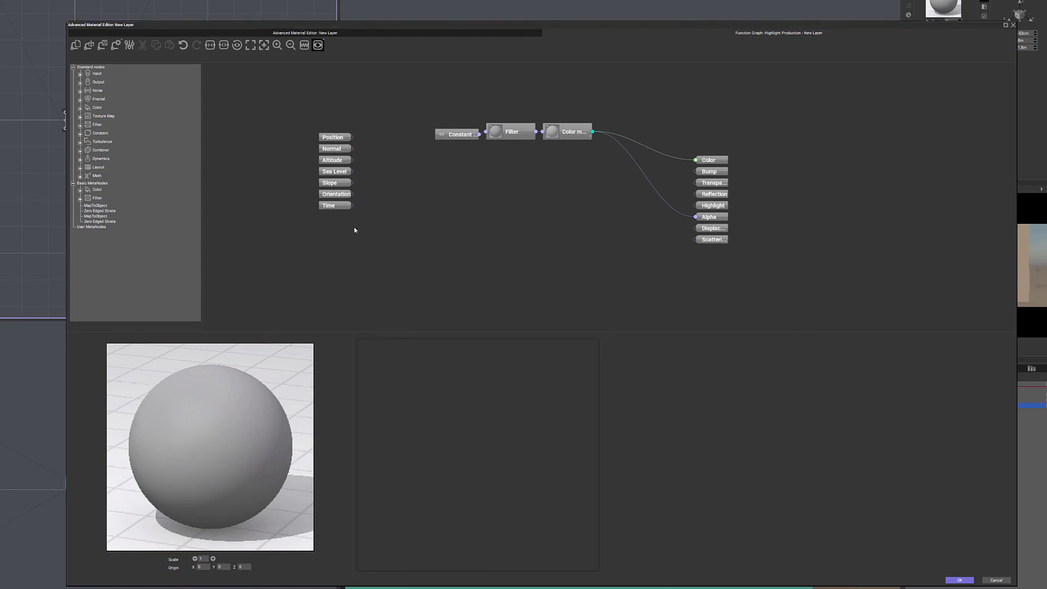
pyautogui.rightClick(345, 232)
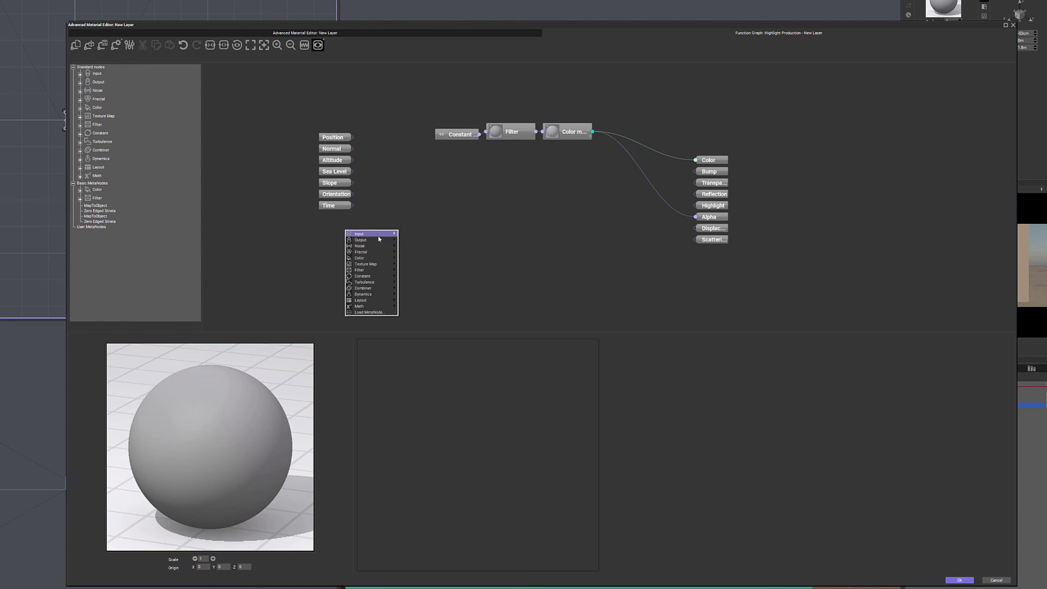
pyautogui.moveTo(380, 238)
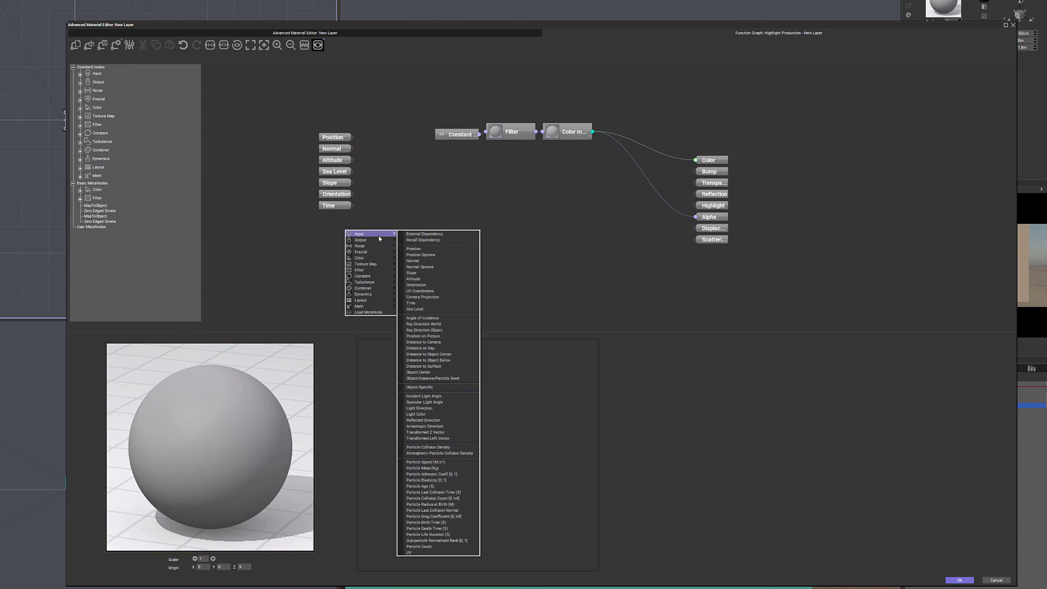
pyautogui.click(449, 234)
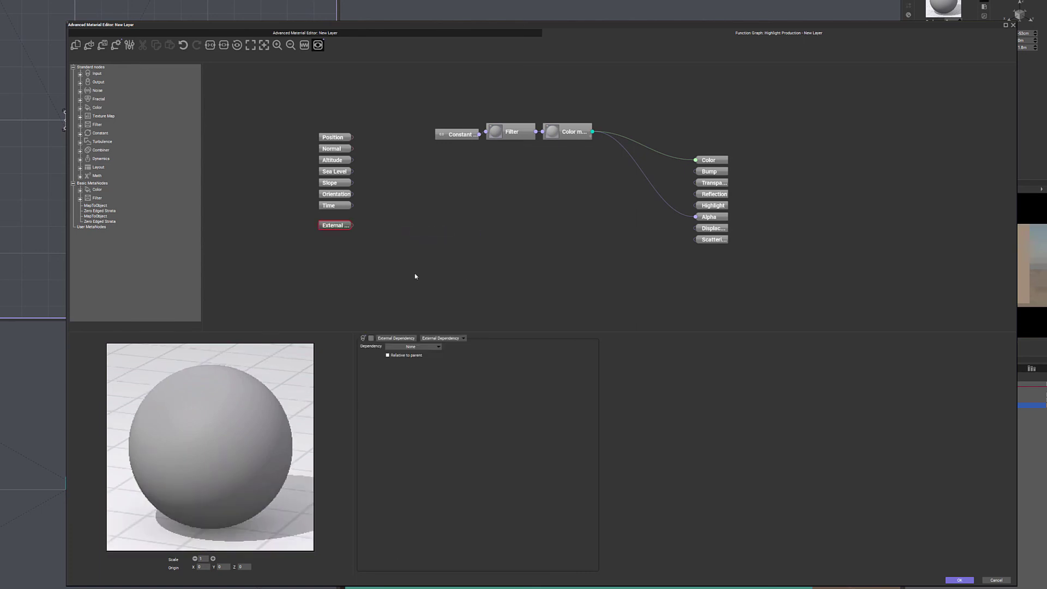
# - Set the External Dependency node's dependency to Sun Light Color, after briefly trying Sun Light position
pyautogui.click(439, 347)
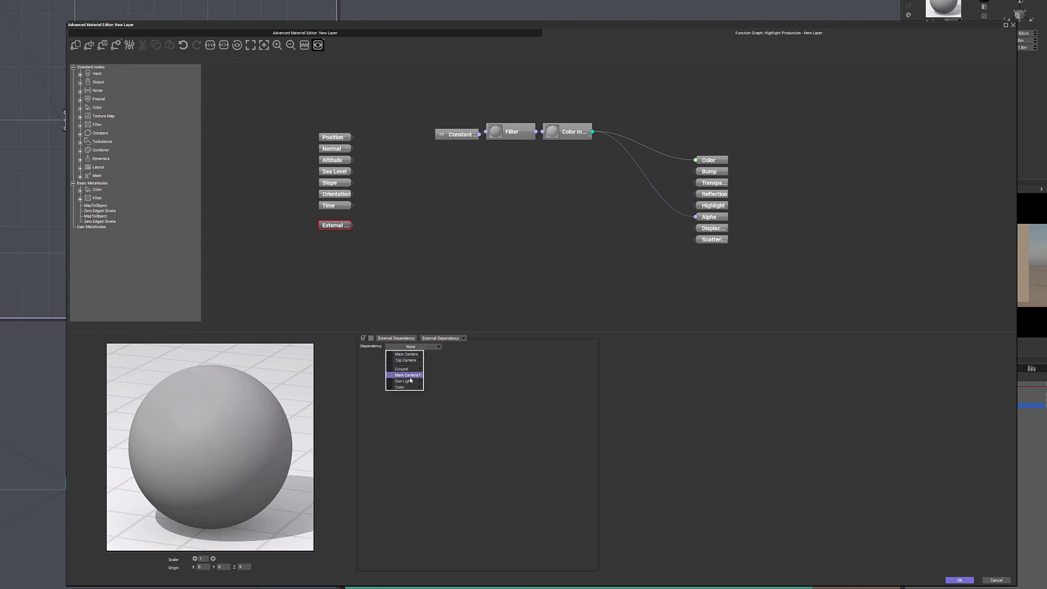
pyautogui.moveTo(410, 382)
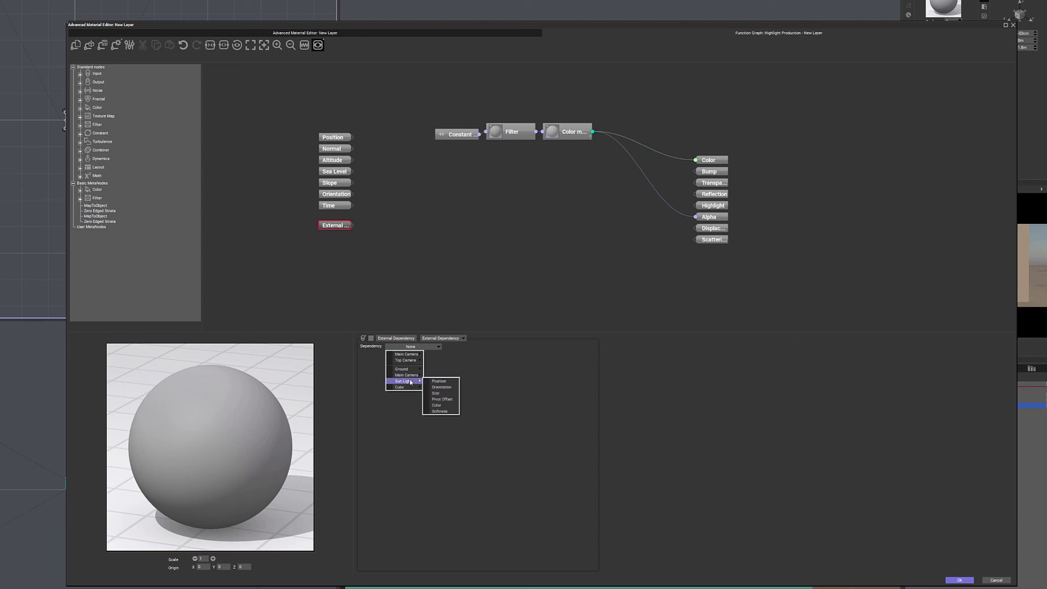
pyautogui.click(452, 382)
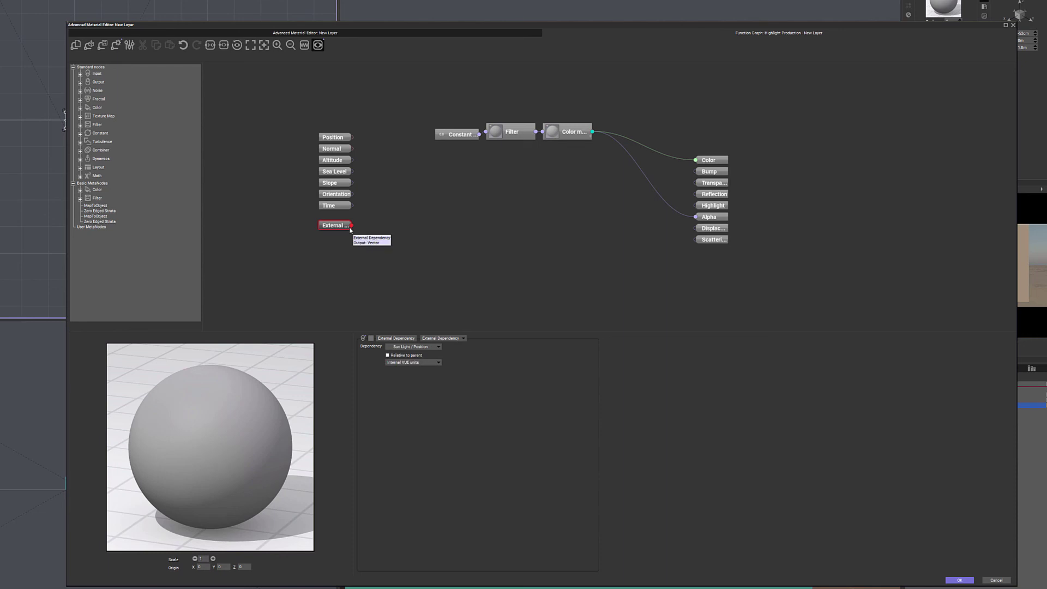
pyautogui.click(438, 363)
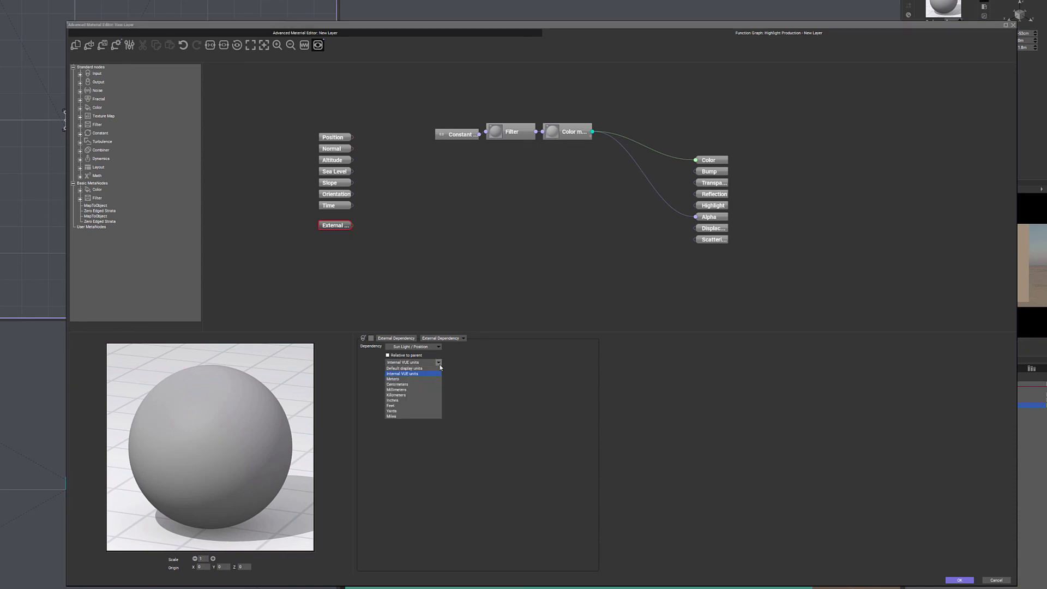
pyautogui.click(439, 365)
pyautogui.click(438, 347)
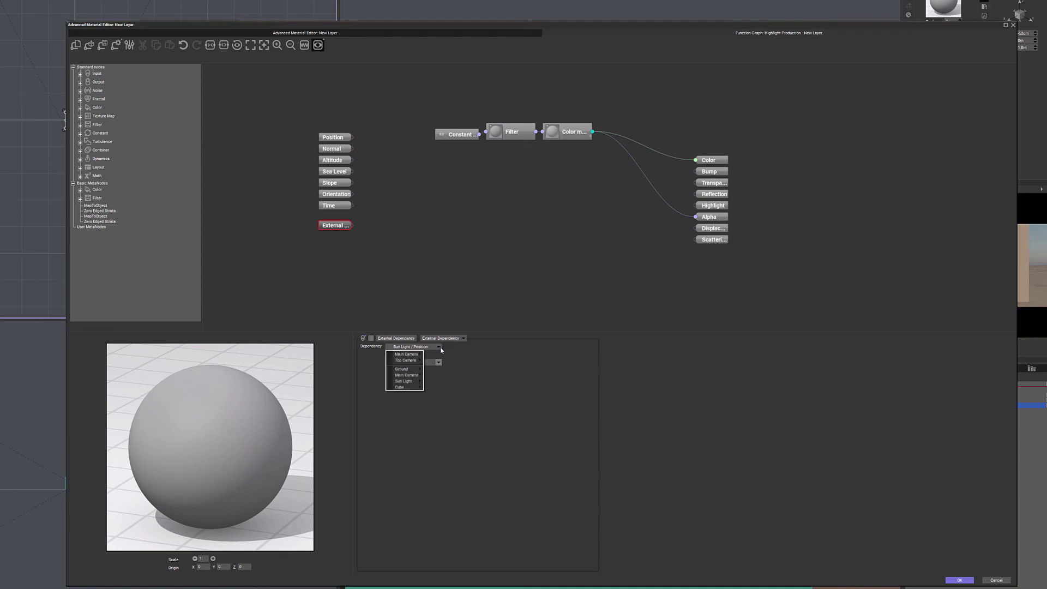
pyautogui.moveTo(417, 386)
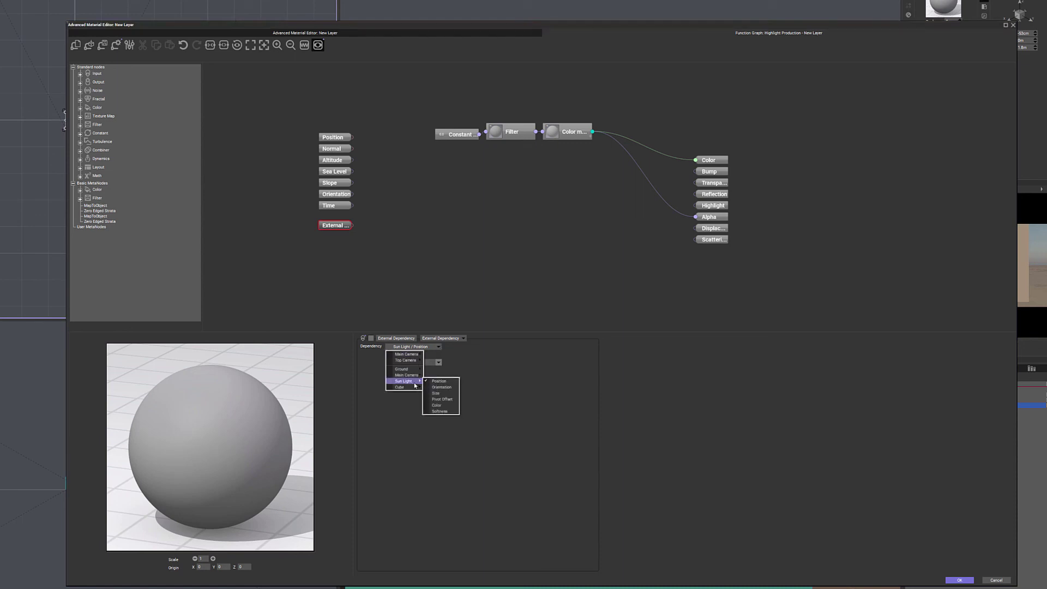
pyautogui.click(446, 406)
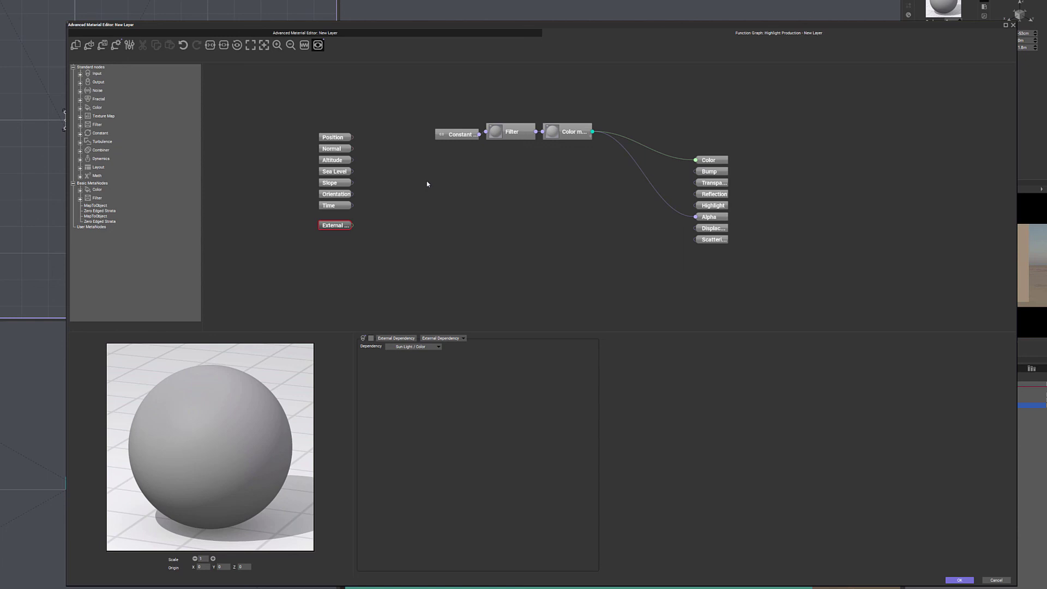
# - Marquee-select the Constant, Filter and Color map nodes and nudge them down-left
pyautogui.moveTo(366, 126); pyautogui.dragTo(288, 308)
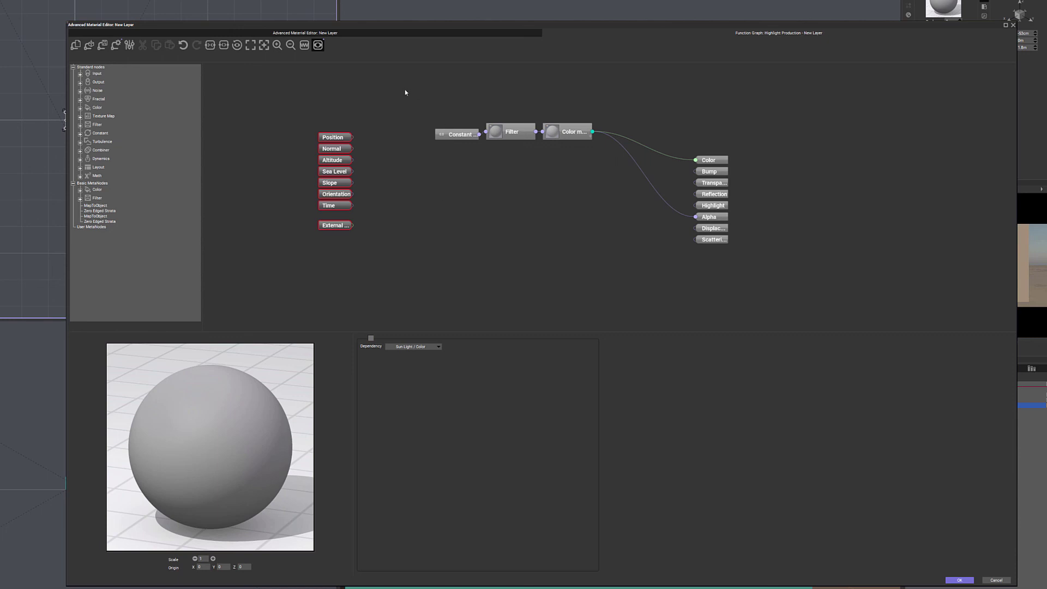
pyautogui.moveTo(407, 93); pyautogui.dragTo(615, 171)
pyautogui.moveTo(559, 132); pyautogui.dragTo(545, 146)
# - Delete the Constant node and wire Time's output into the Filter node's input
pyautogui.click(464, 180)
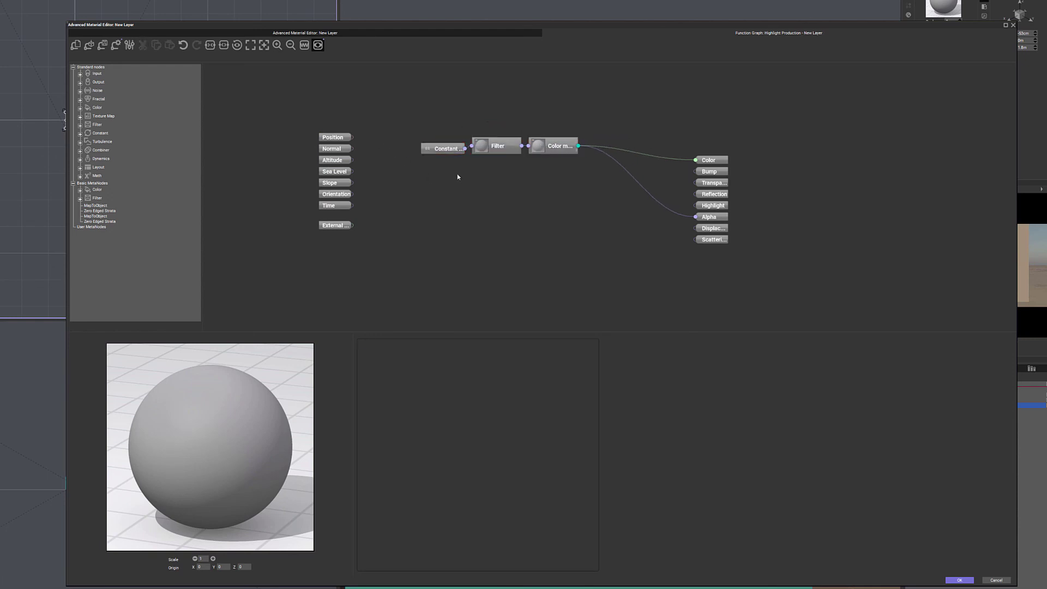
pyautogui.click(439, 148)
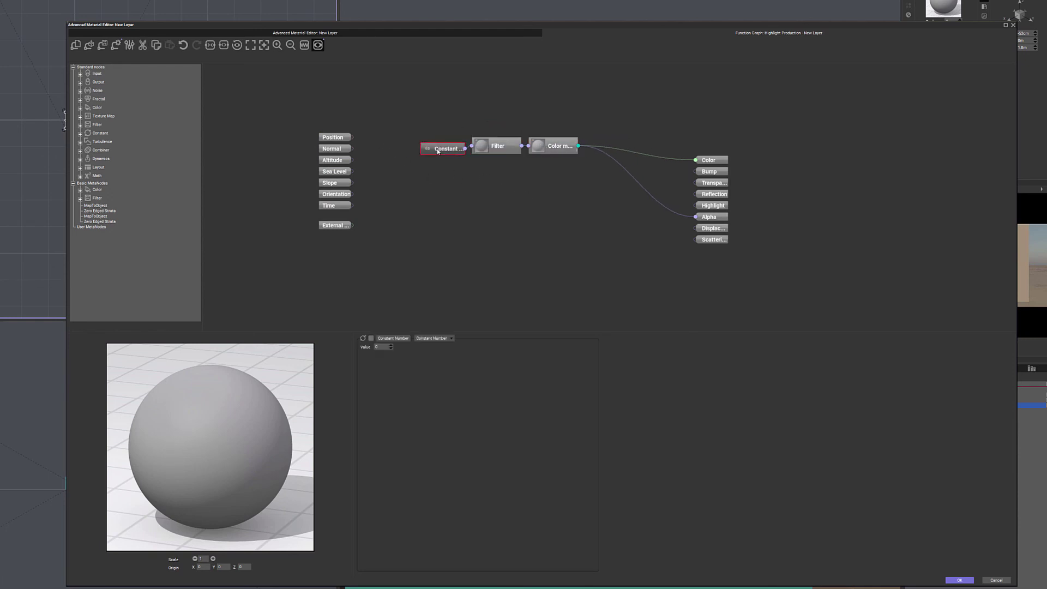
pyautogui.press('Delete')
pyautogui.click(476, 143)
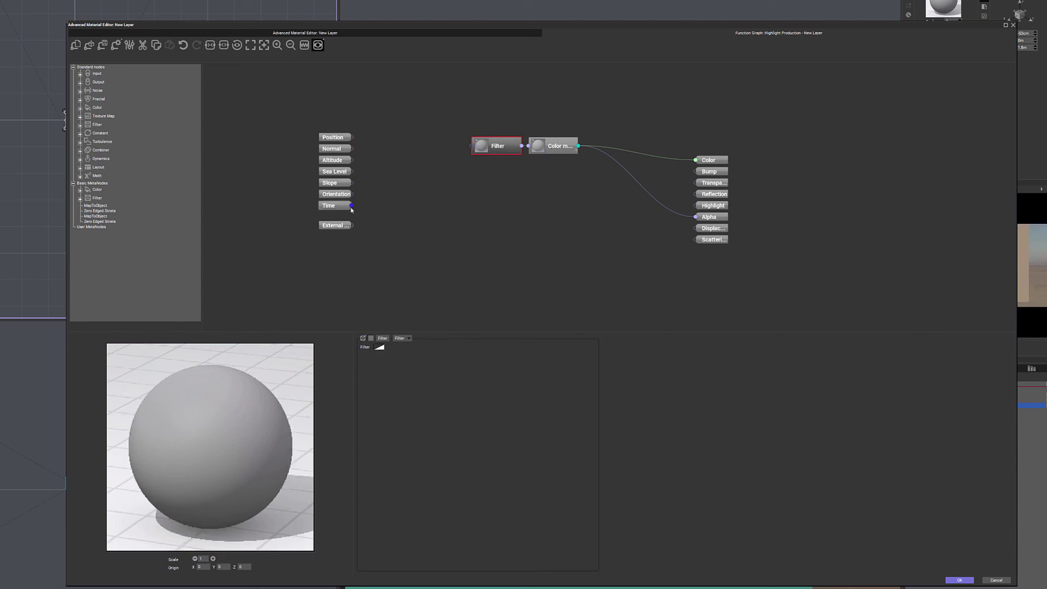
pyautogui.moveTo(352, 206); pyautogui.dragTo(472, 146)
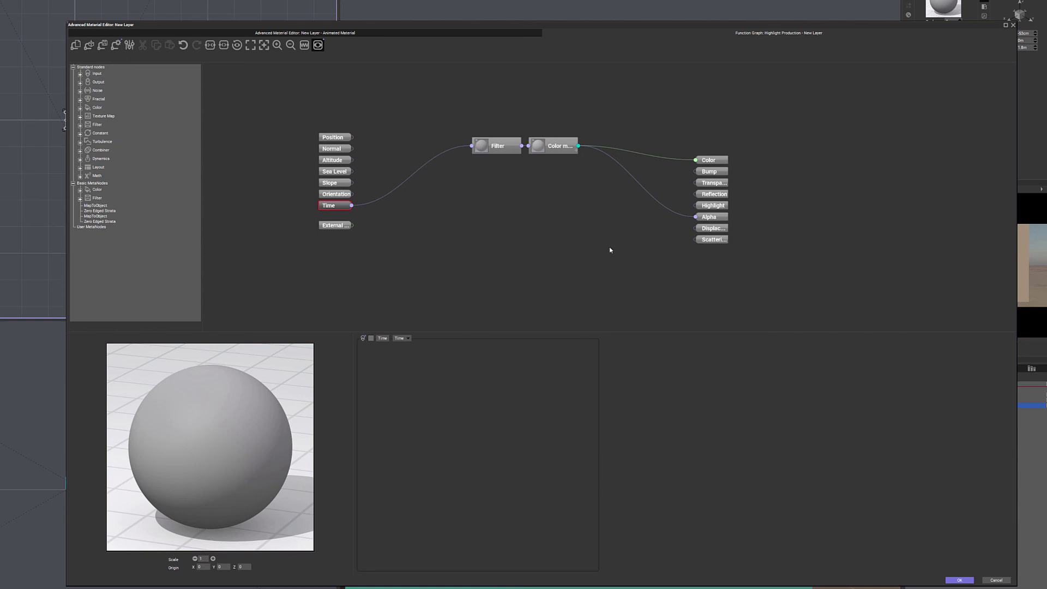
# - Shift the Filter and Color map nodes left toward Time, then reposition the Advanced Material Editor window
pyautogui.moveTo(489, 141); pyautogui.dragTo(467, 138)
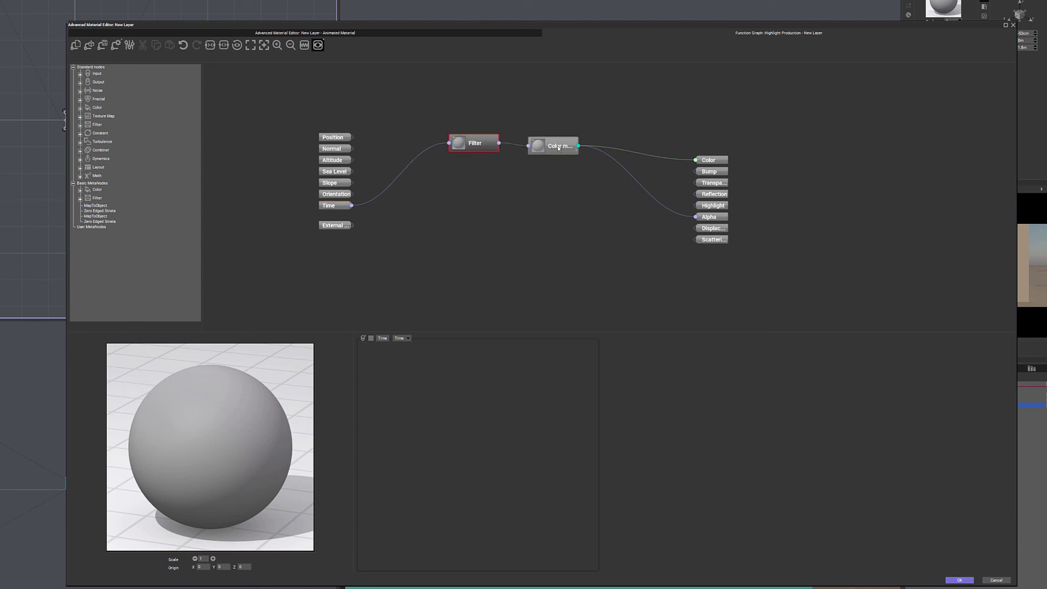
pyautogui.moveTo(546, 146); pyautogui.dragTo(533, 143)
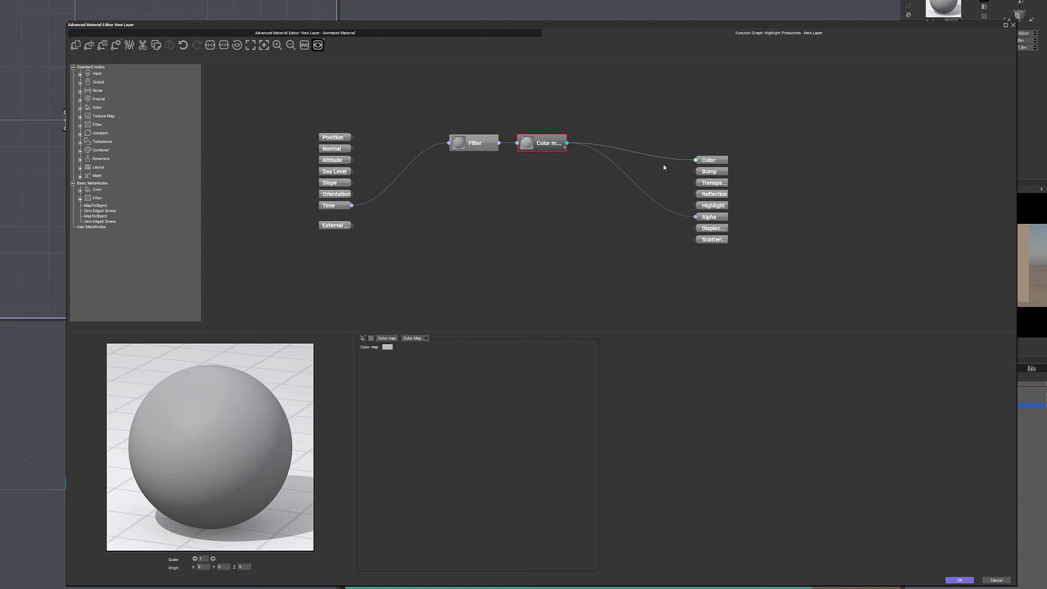
pyautogui.moveTo(891, 24); pyautogui.dragTo(794, 1)
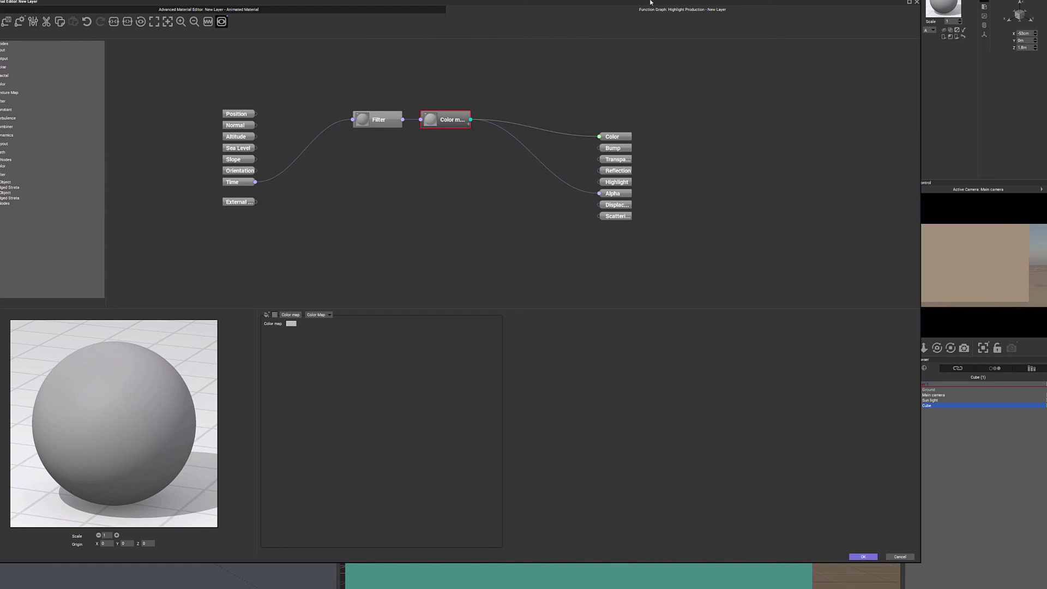
pyautogui.moveTo(651, 2); pyautogui.dragTo(648, 25)
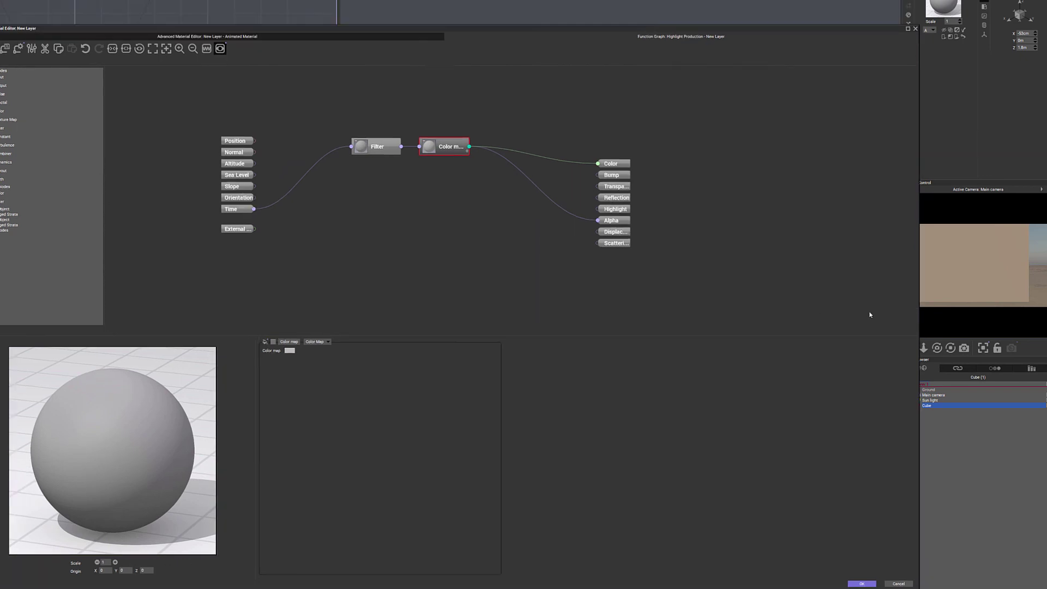